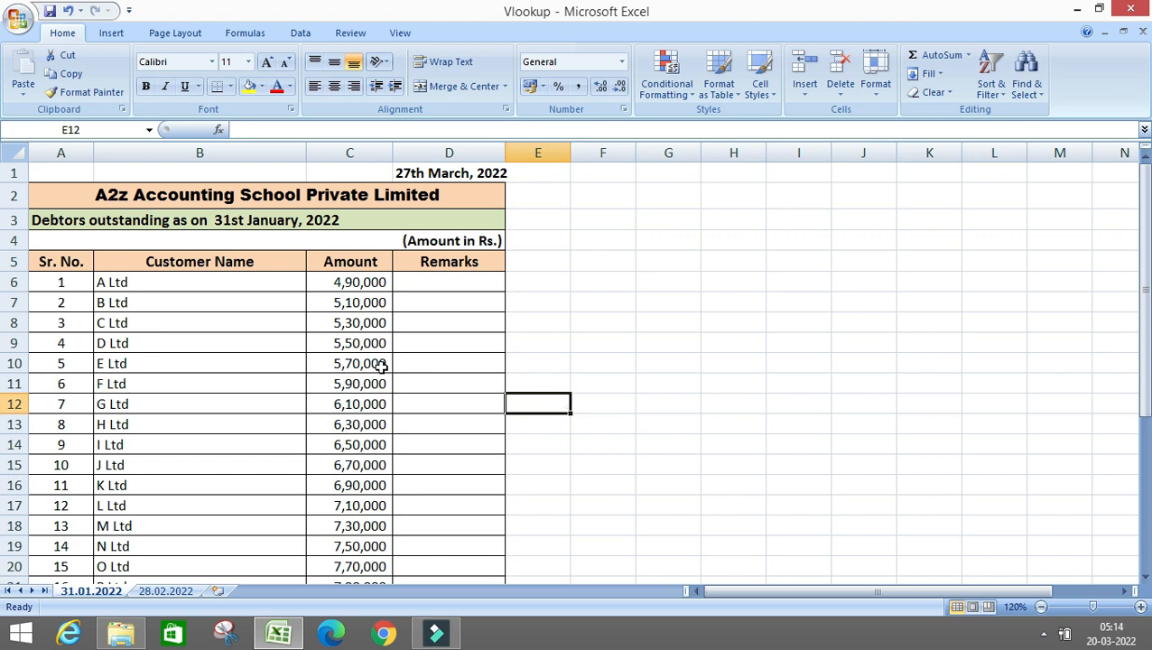
- Insert a blank column before Remarks on the 28.02.2022 sheet
click(230, 344)
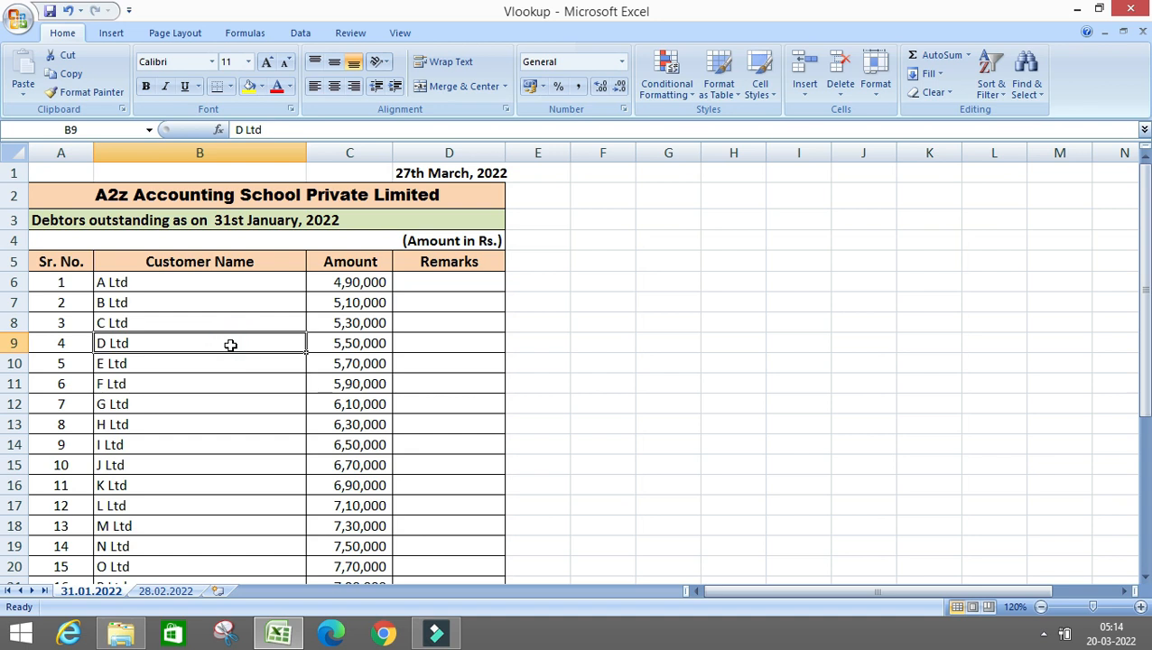
click(167, 592)
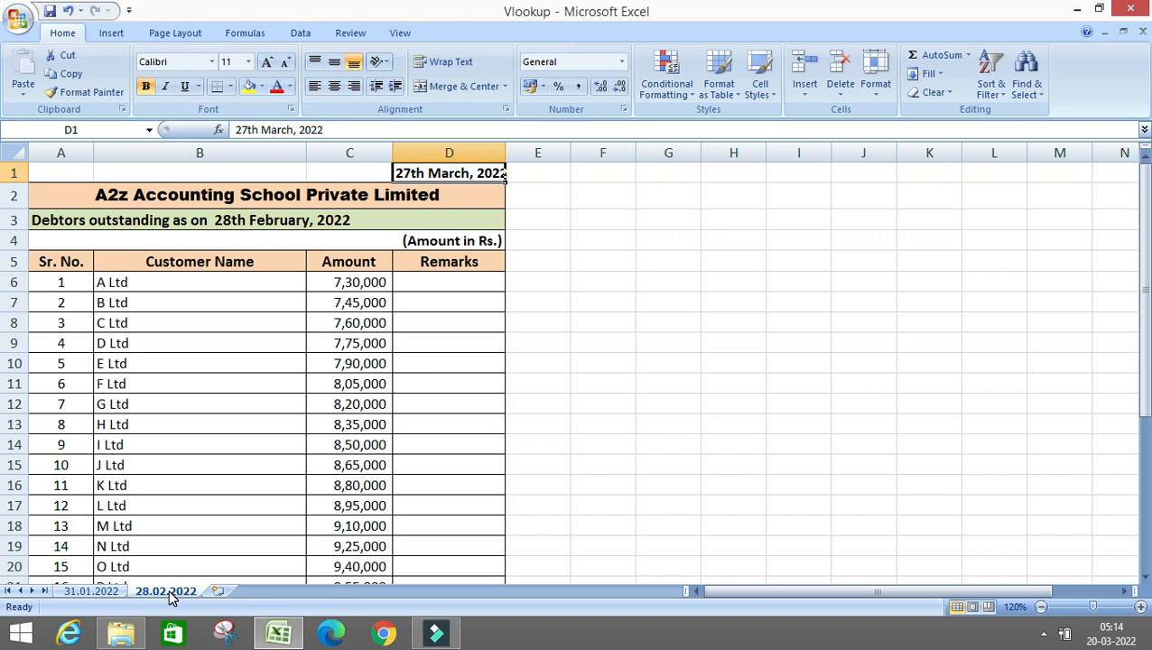
click(352, 260)
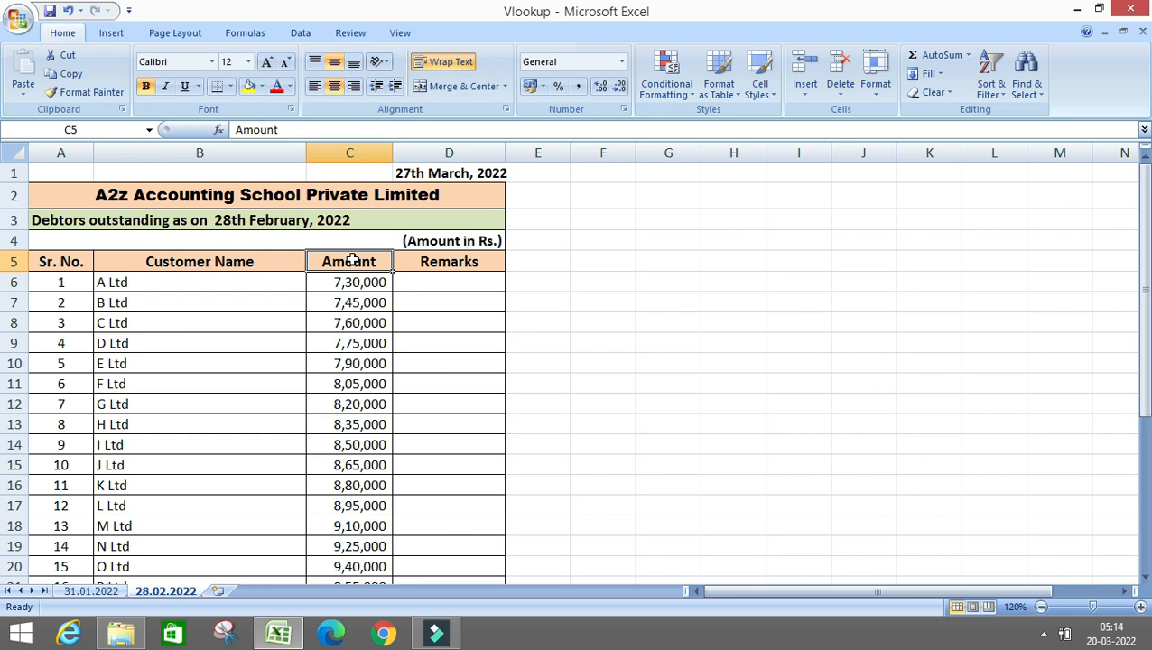
click(427, 150)
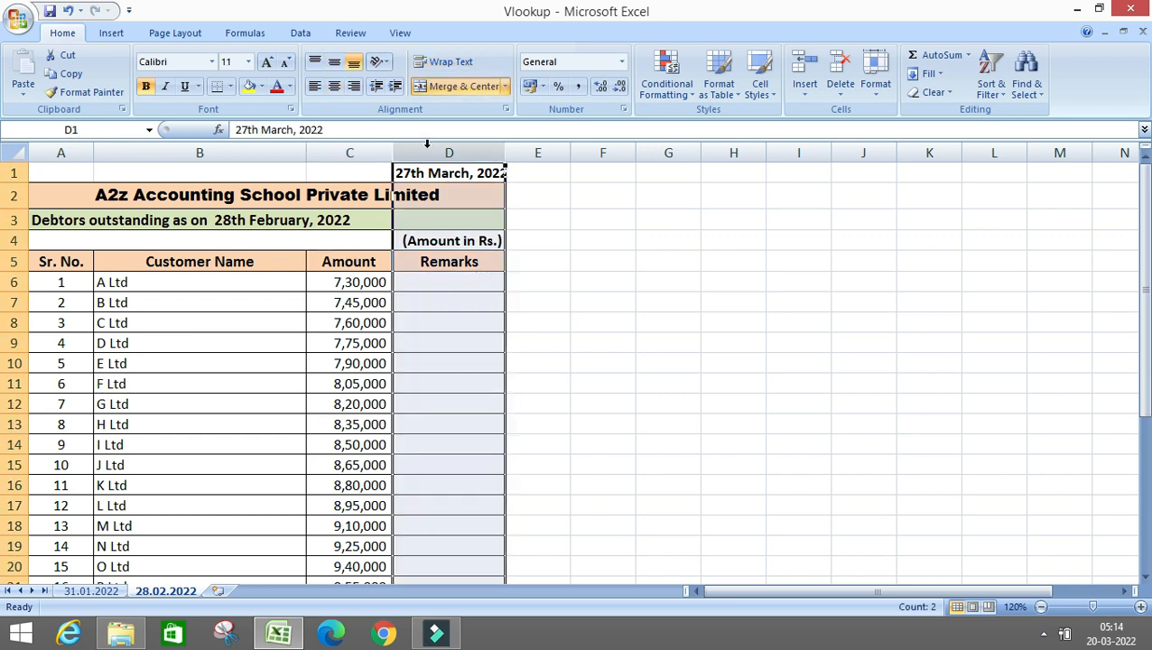
key(ctrl+shift+equal)
click(418, 262)
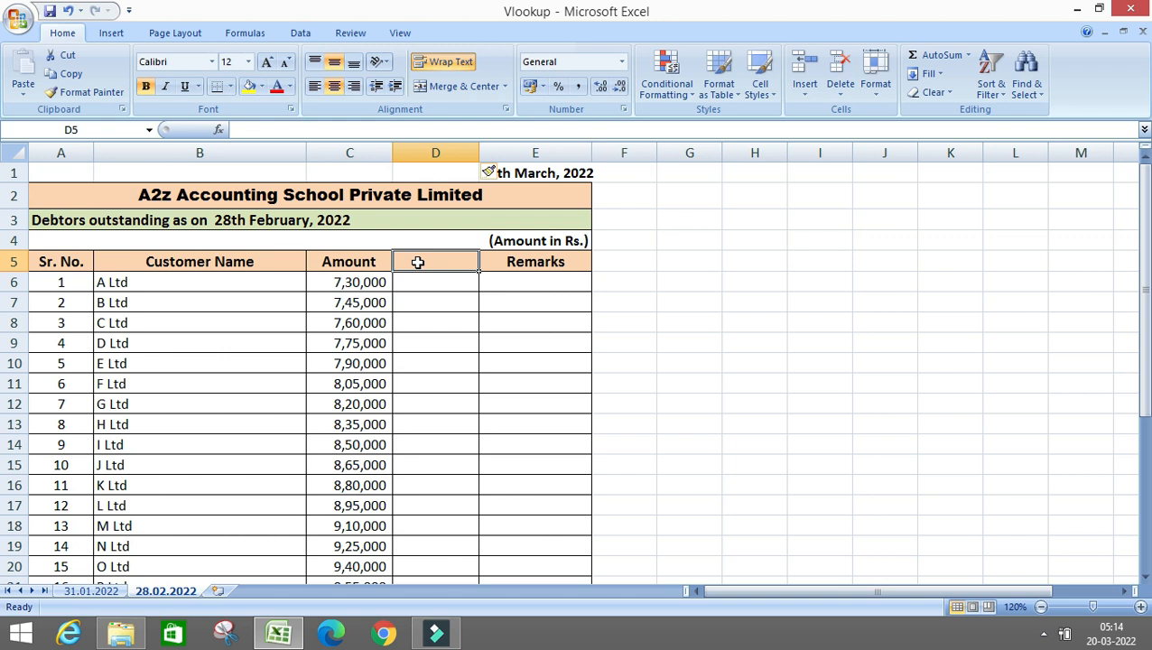
- Compare the customer lists on the 31.01.2022 and 28.02.2022 sheets
click(90, 590)
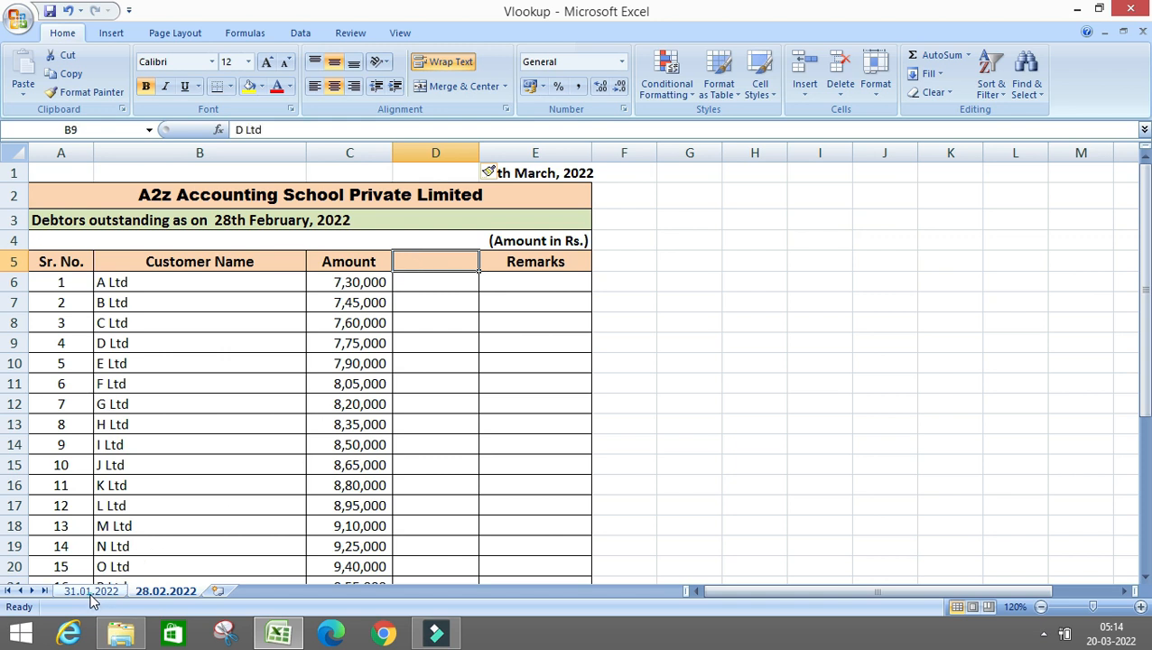
click(171, 590)
click(425, 330)
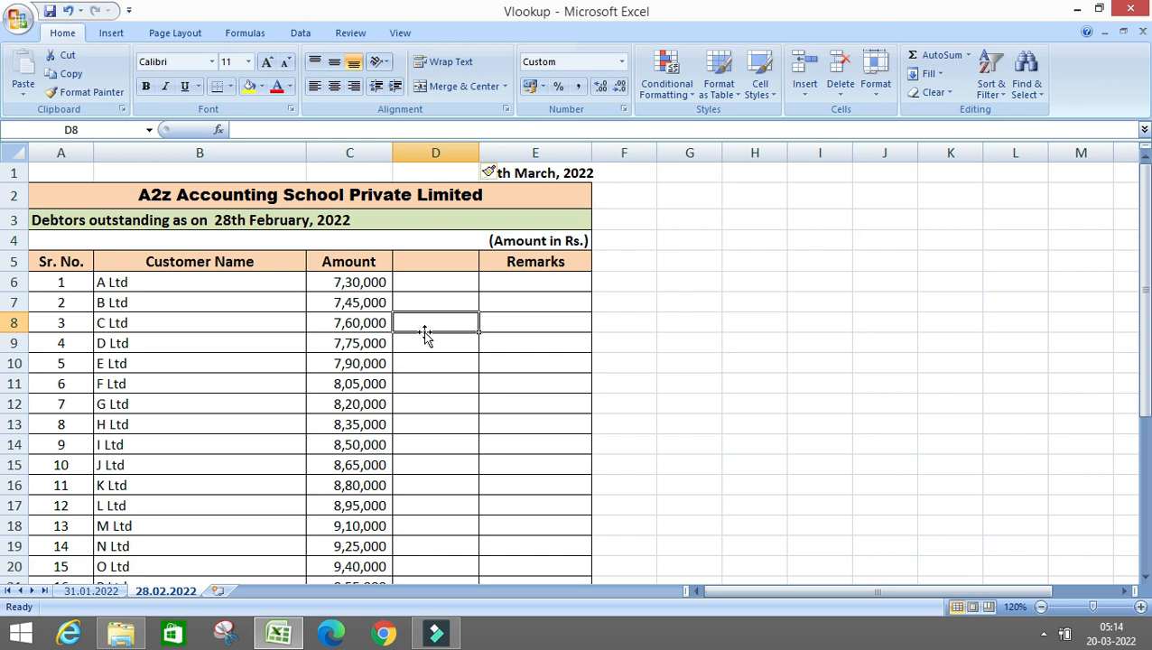
click(180, 286)
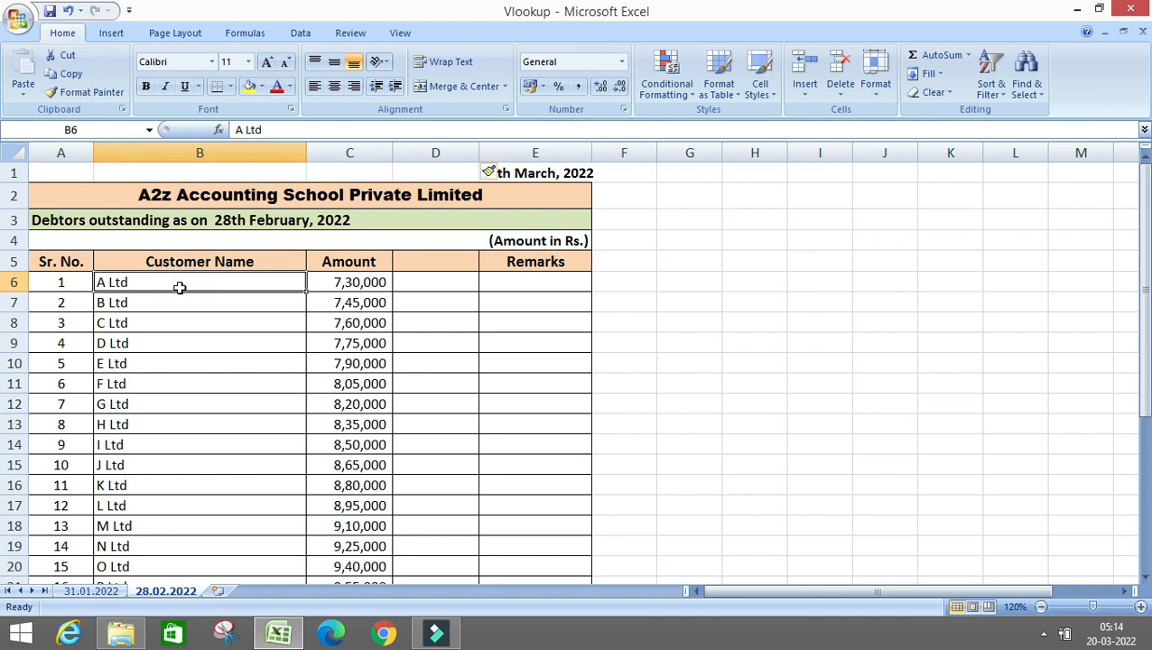
click(99, 568)
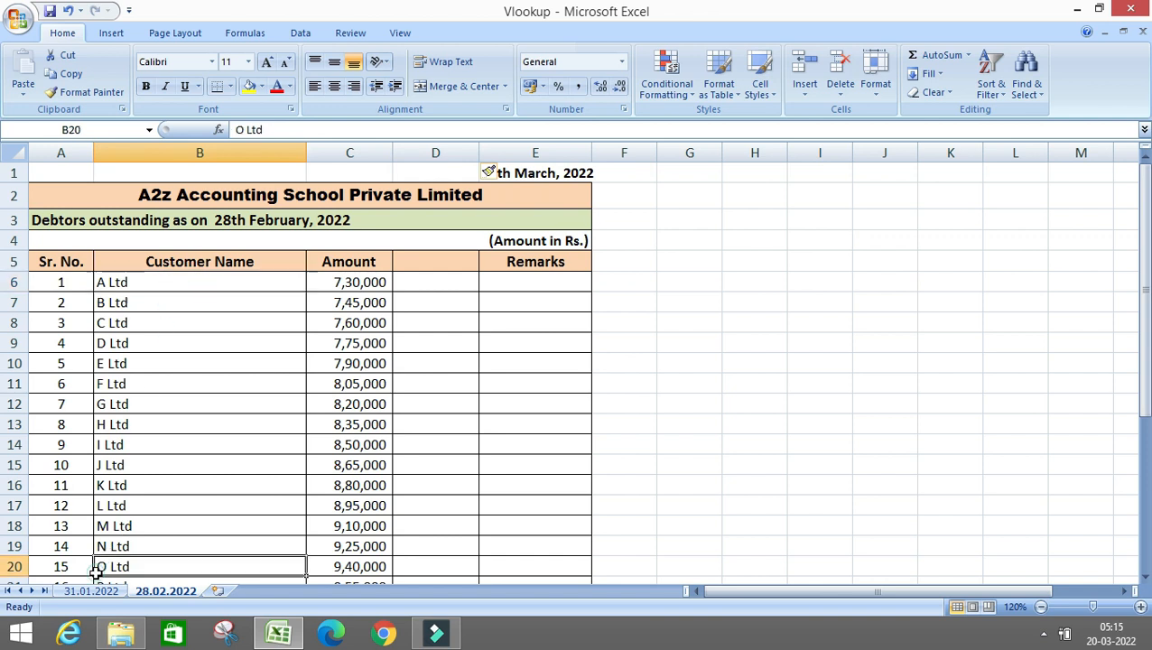
click(91, 589)
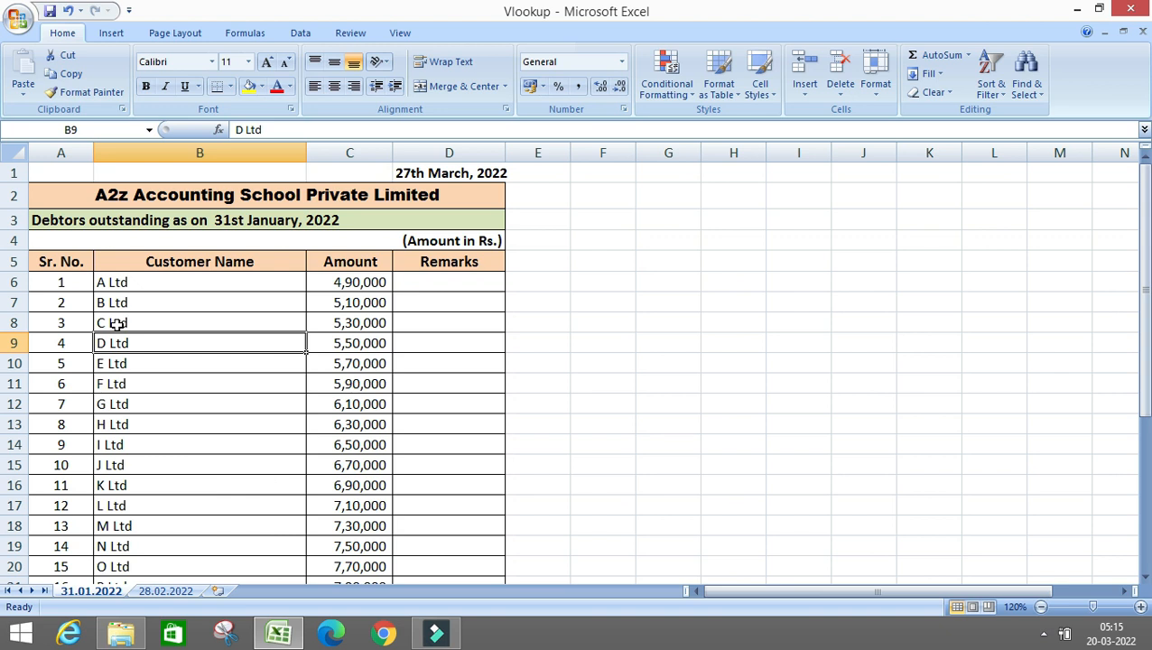
- Rename the Amount heading in C5 of the 28.02.2022 sheet to "Outstanding as on 28.02.2022"
click(162, 591)
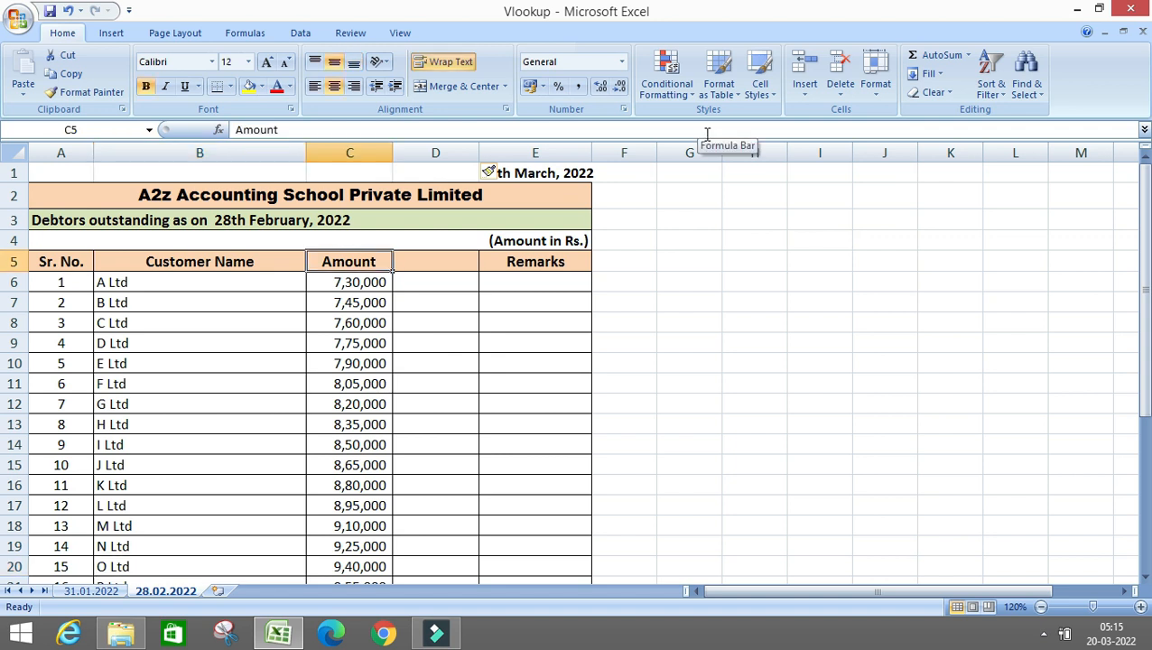
text(Outs)
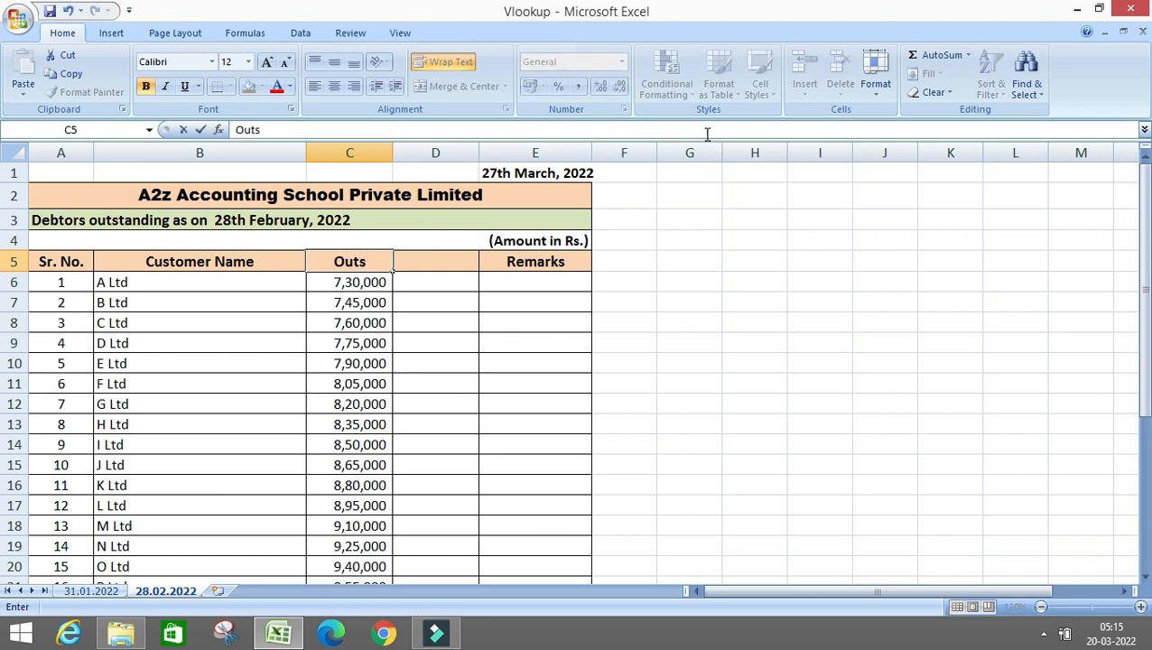
text(tanding as)
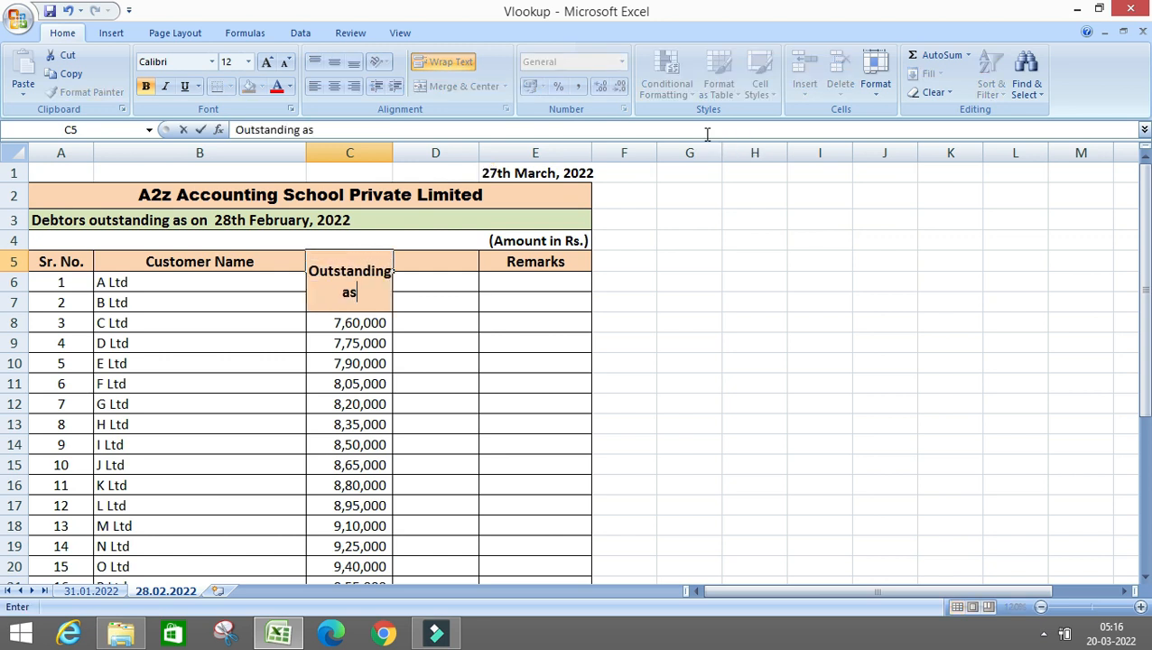
text( on 28.02)
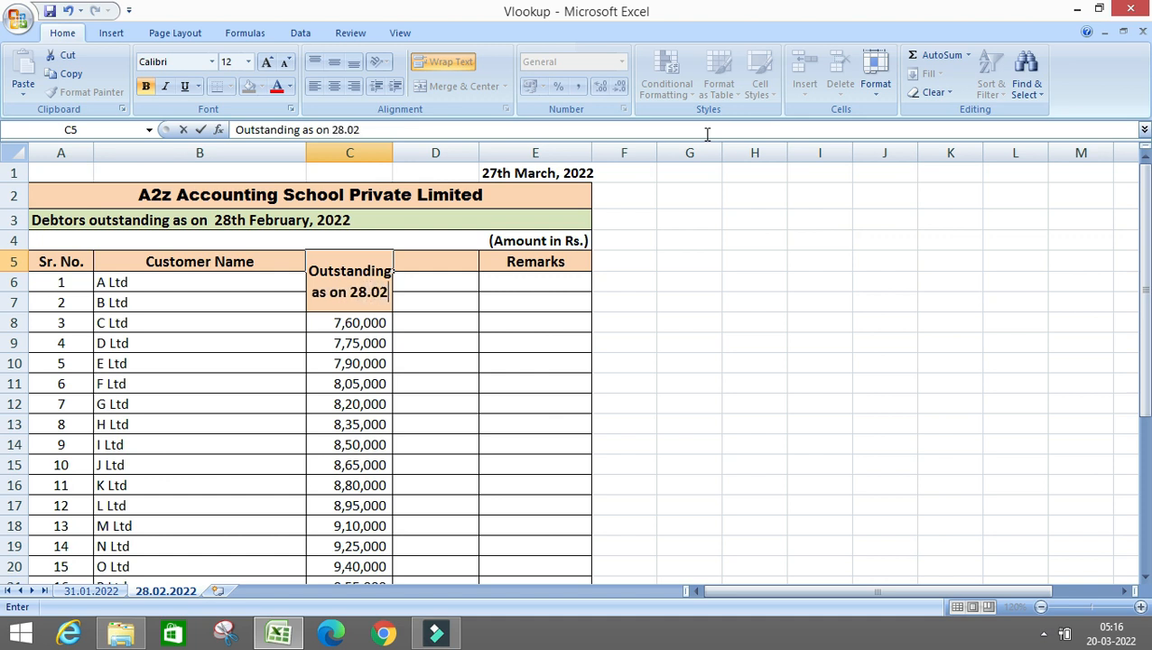
text(.2022)
key(Return)
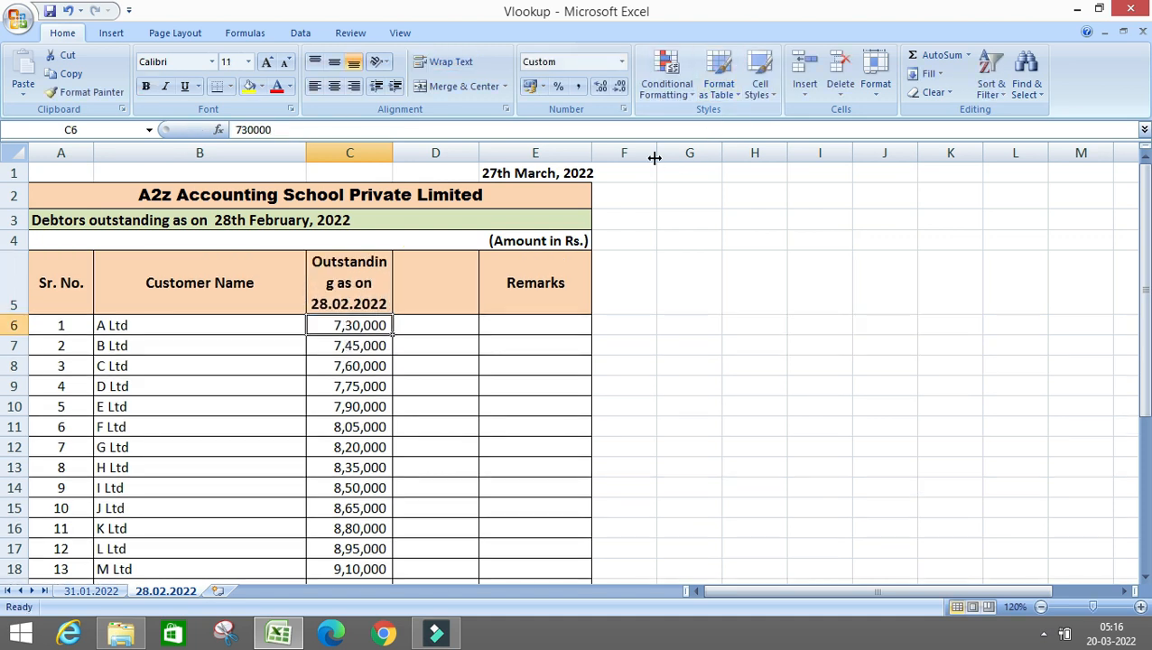
- Copy the heading in C5 into the blank heading cell D5
key(Up)
key(ctrl+c)
key(Right)
key(Return)
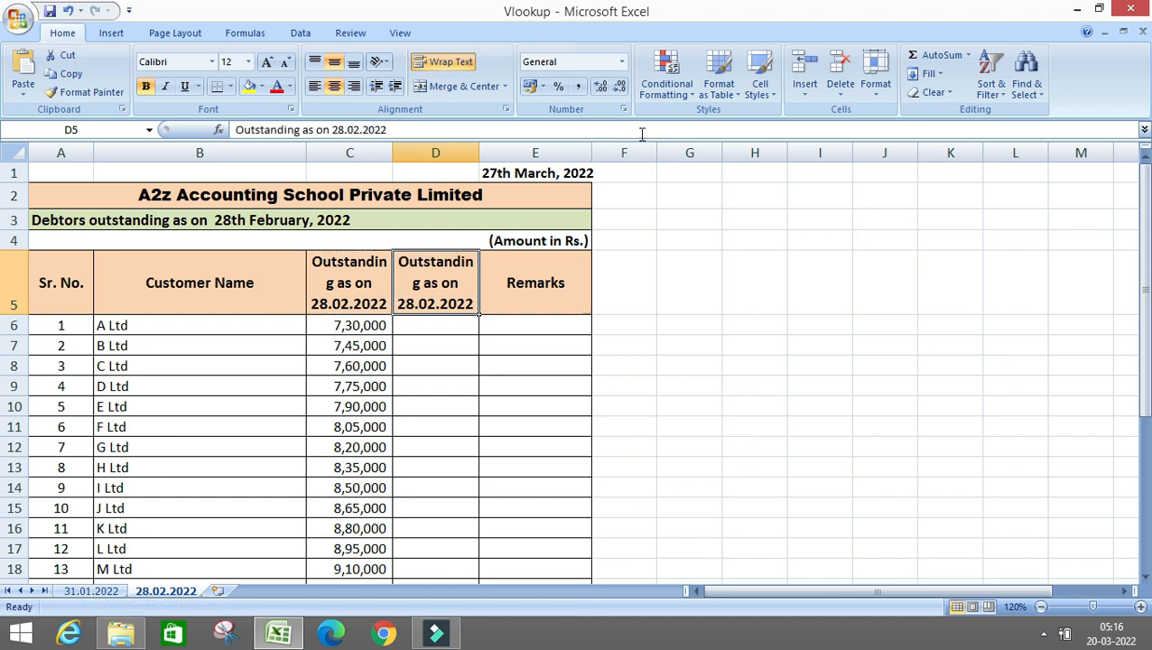
- Change the date in the D5 heading to 31.01.2022 and widen columns C and D so the word "Outstanding" fits on one line
key(F2)
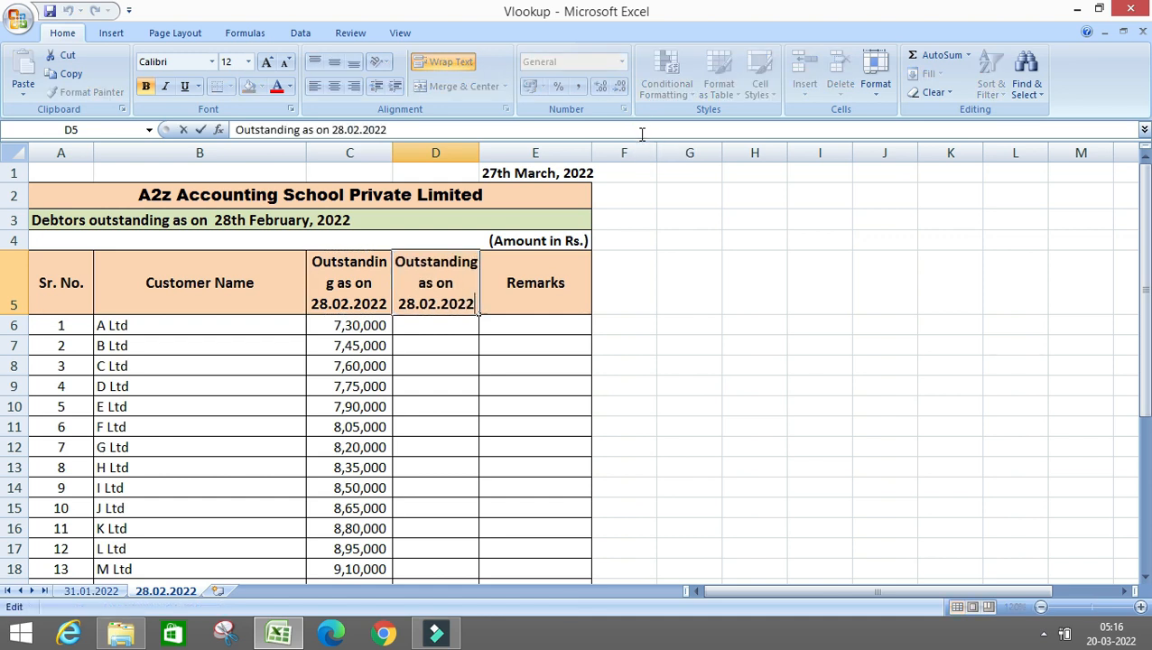
key(BackSpace)
key(BackSpace)
key(BackSpace)
key(BackSpace)
key(BackSpace)
key(BackSpace)
key(BackSpace)
key(BackSpace)
key(BackSpace)
key(BackSpace)
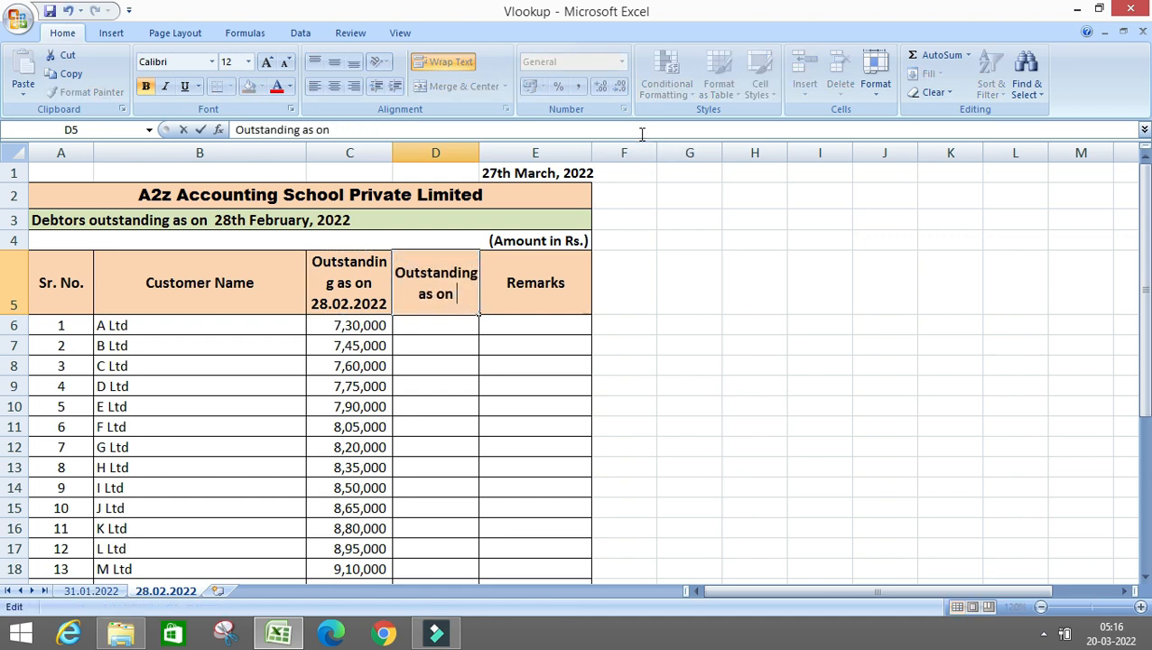
text(31.01.2022)
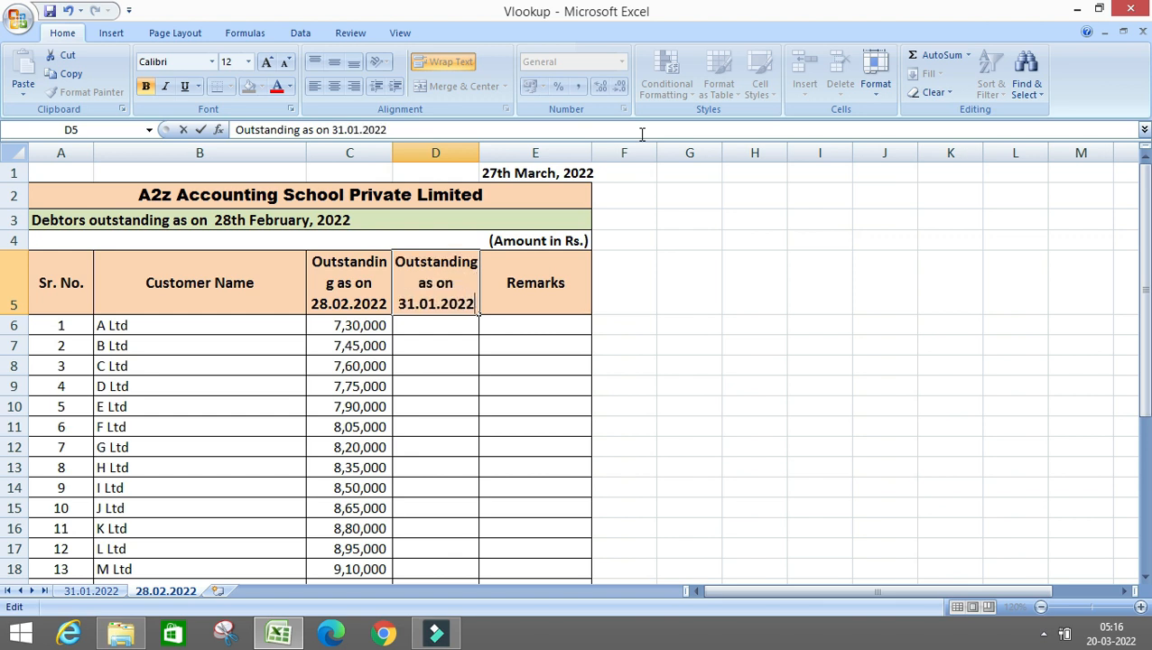
key(Return)
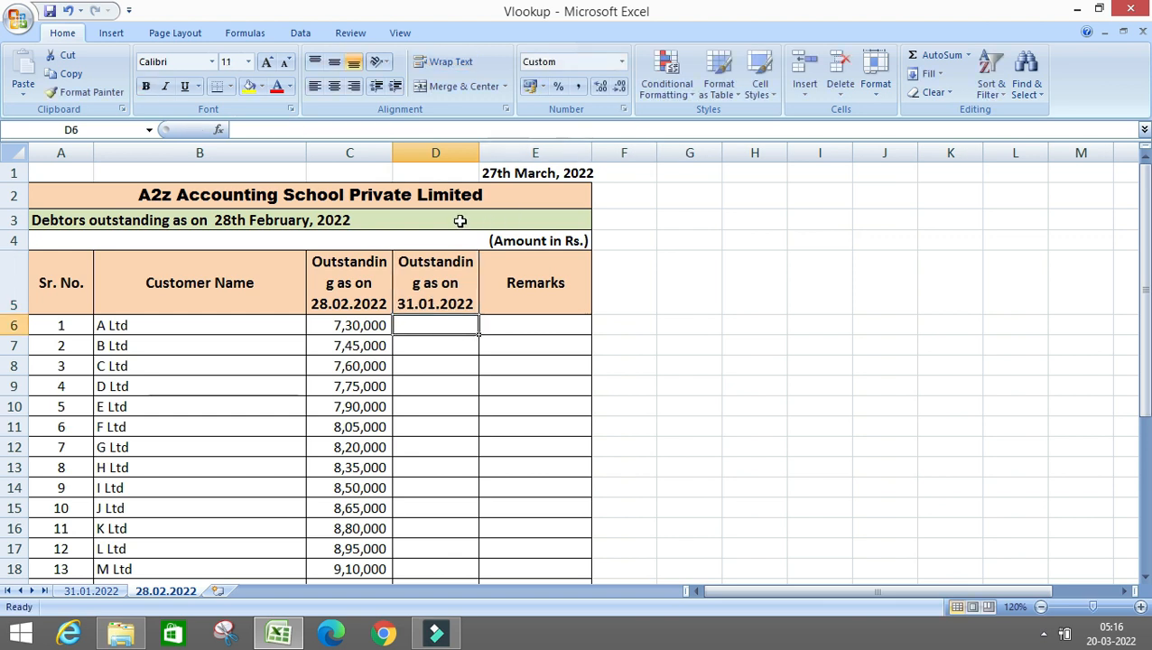
drag(392, 159, 406, 159)
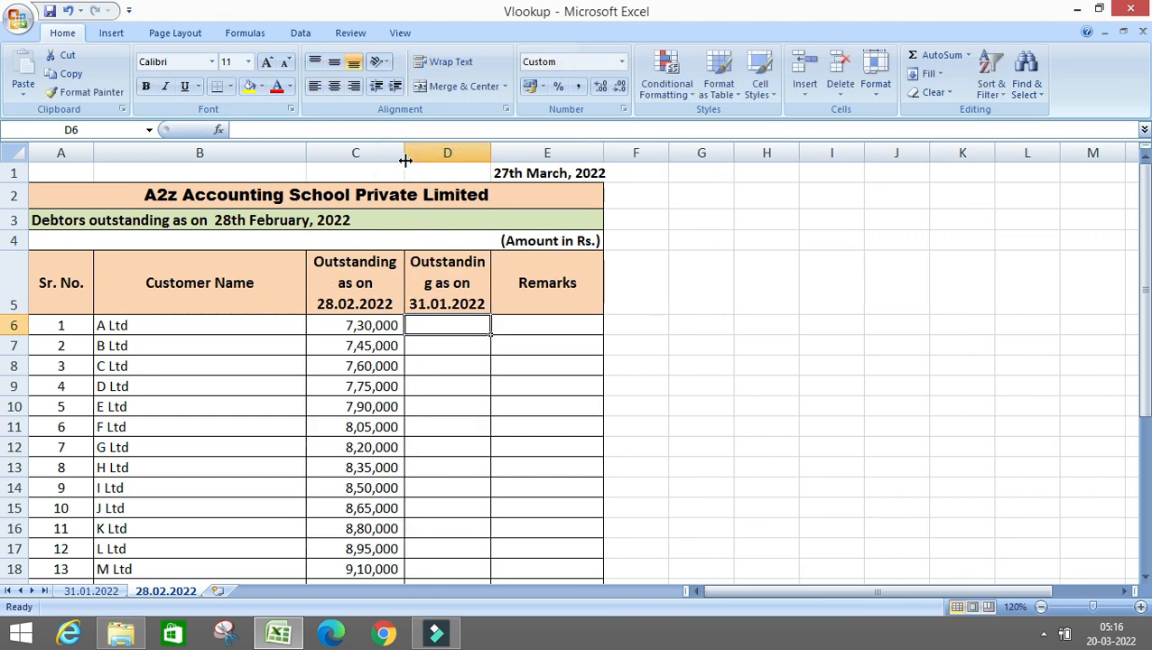
double_click(491, 147)
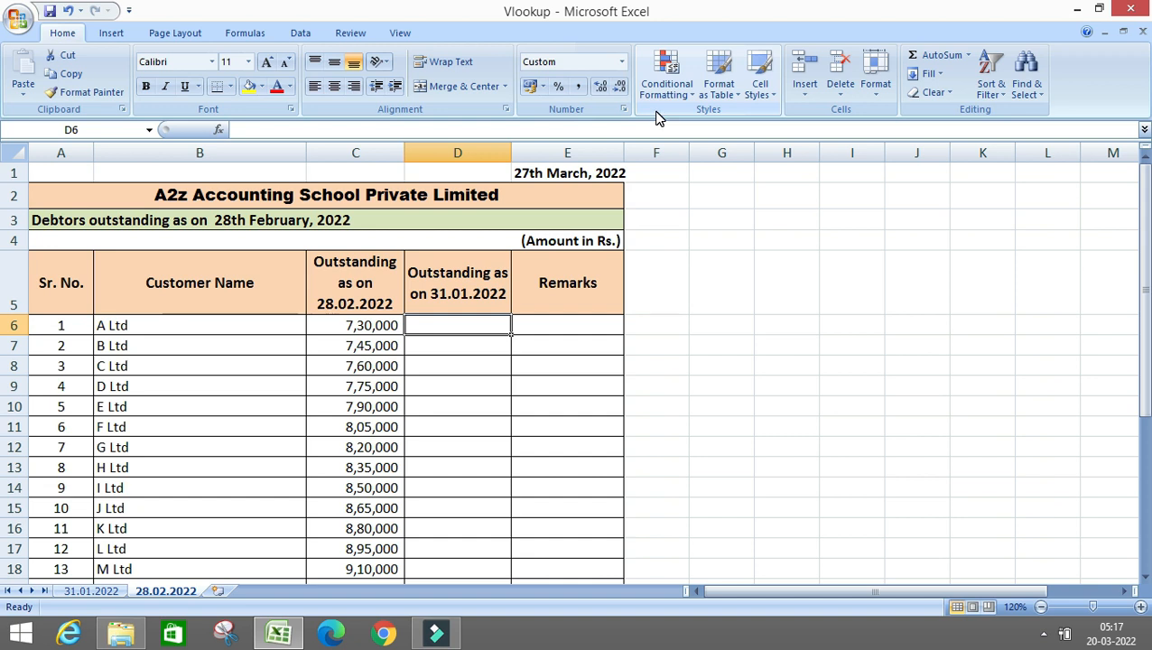
- Start a VLOOKUP formula in D6 with customer name cell B6 as the lookup value
text(=v)
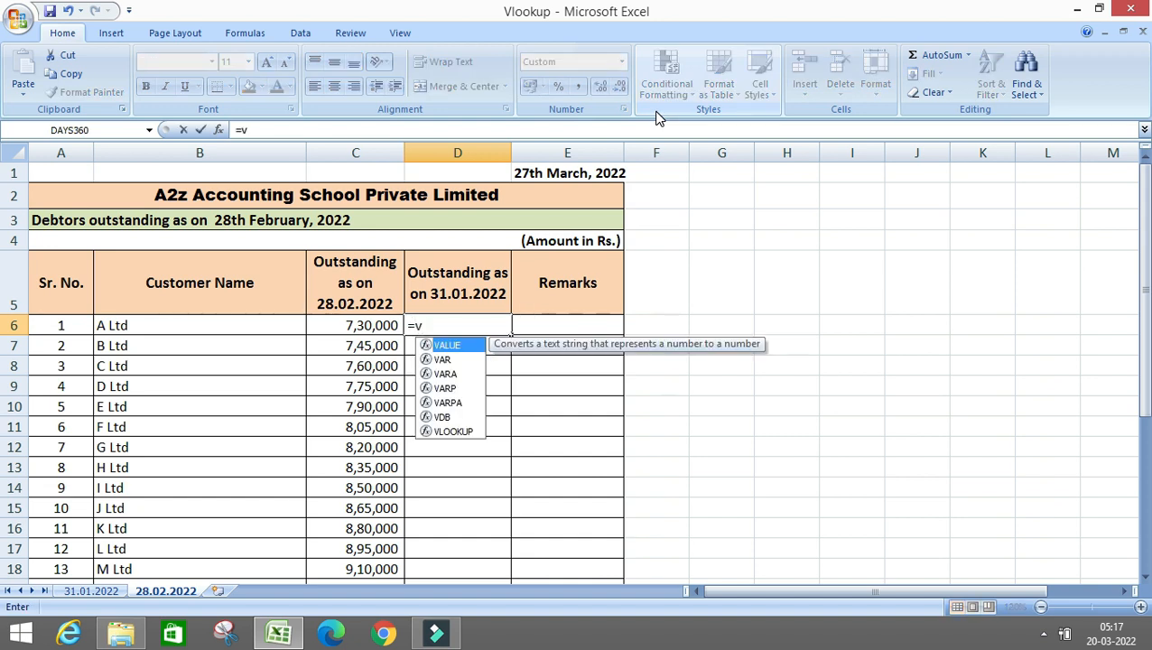
text(l)
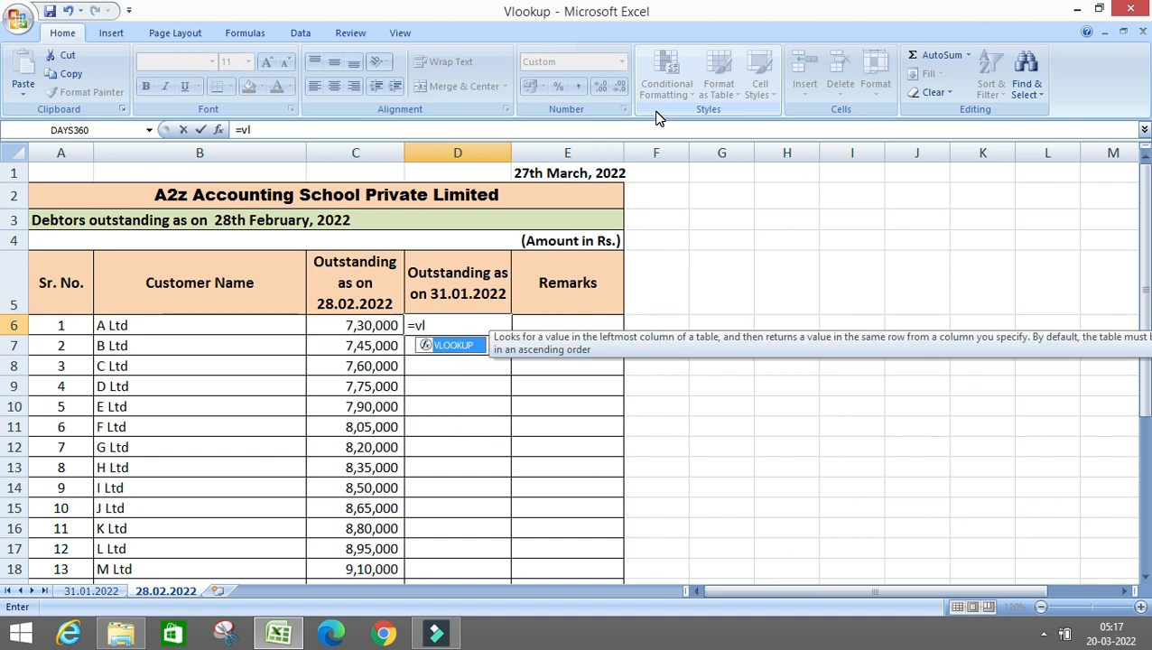
text(ookup)
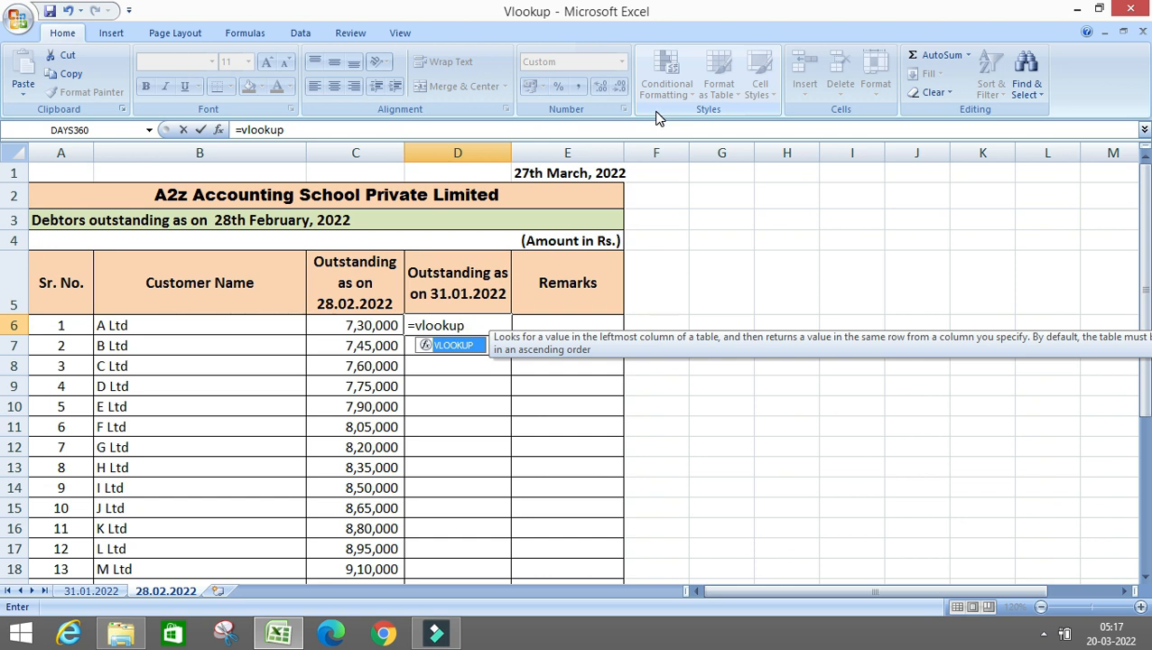
text(()
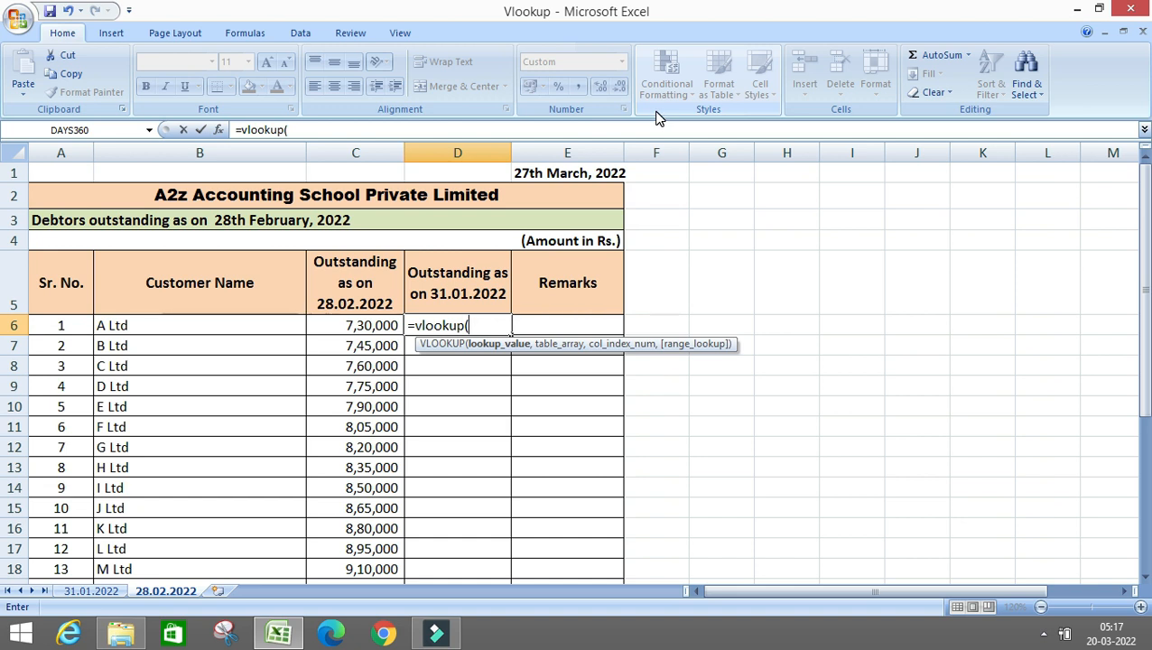
key(Left)
key(Left)
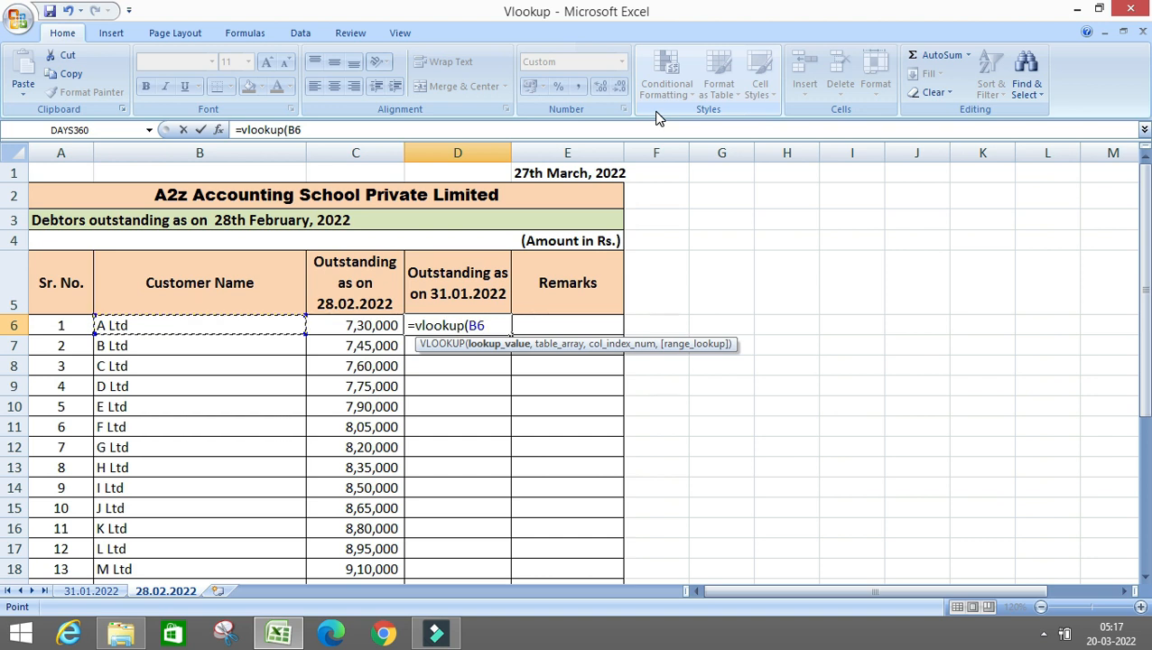
text(,)
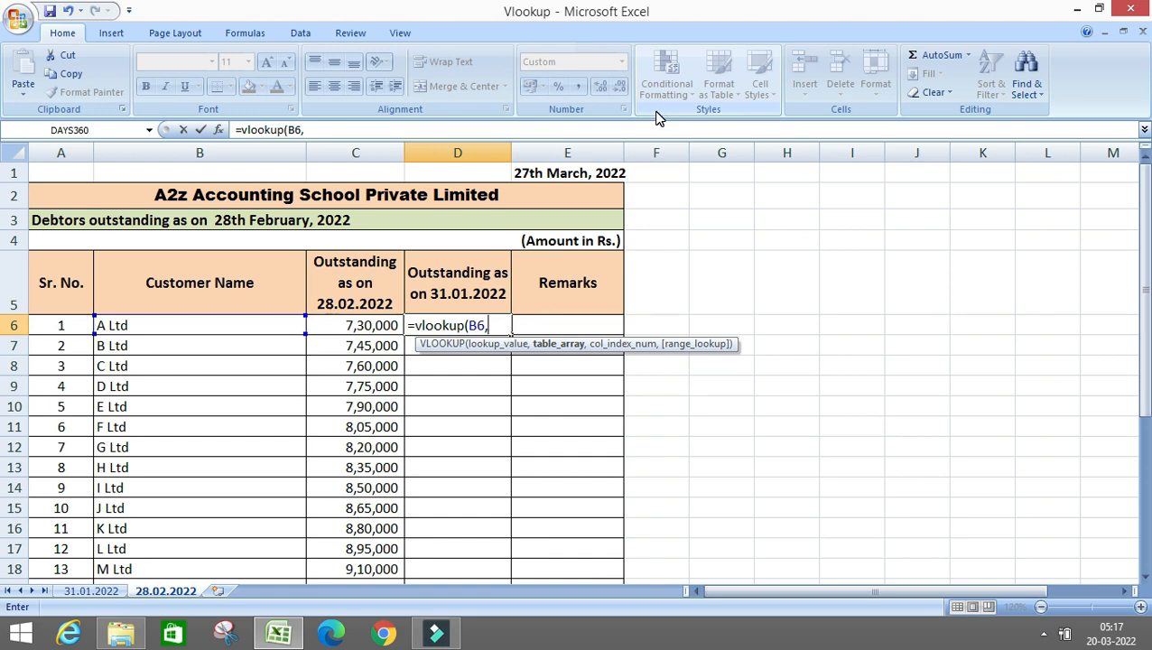
- Set the VLOOKUP table array to B6:C31 on the 31.01.2022 sheet
click(89, 590)
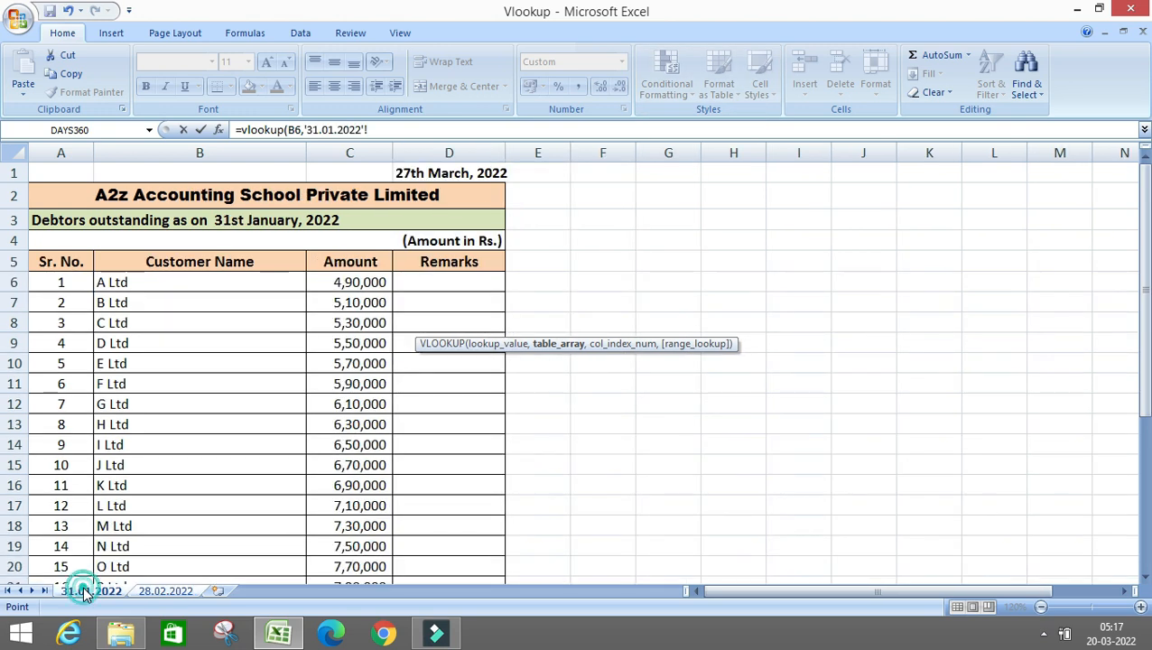
click(108, 282)
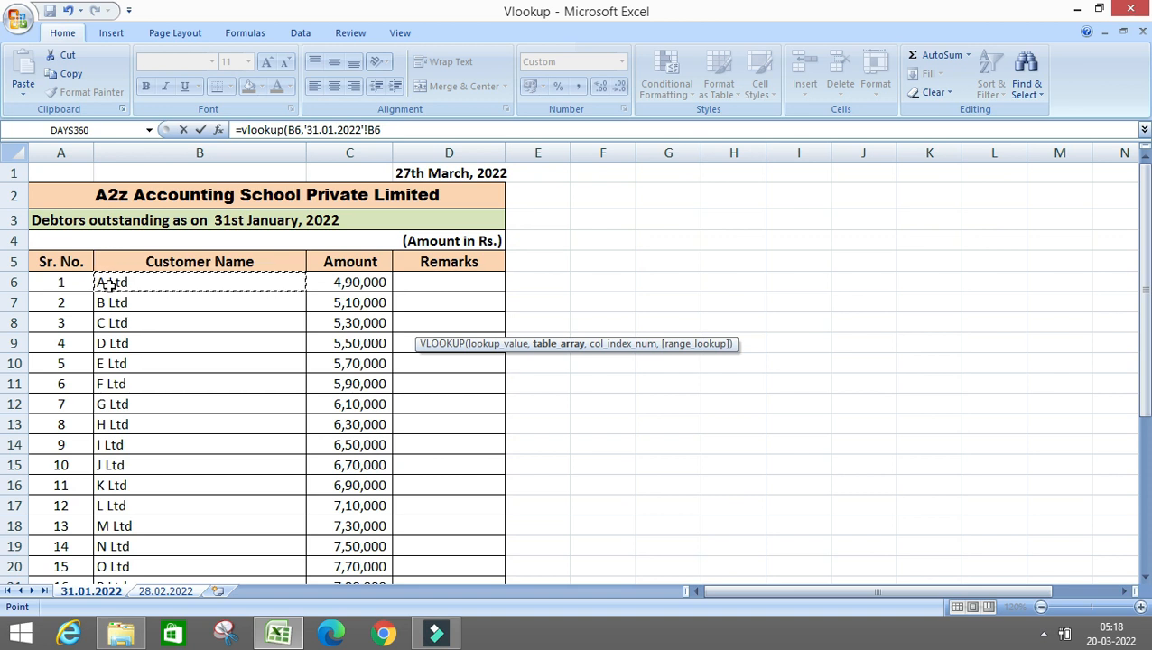
drag(110, 285, 134, 286)
drag(248, 278, 245, 279)
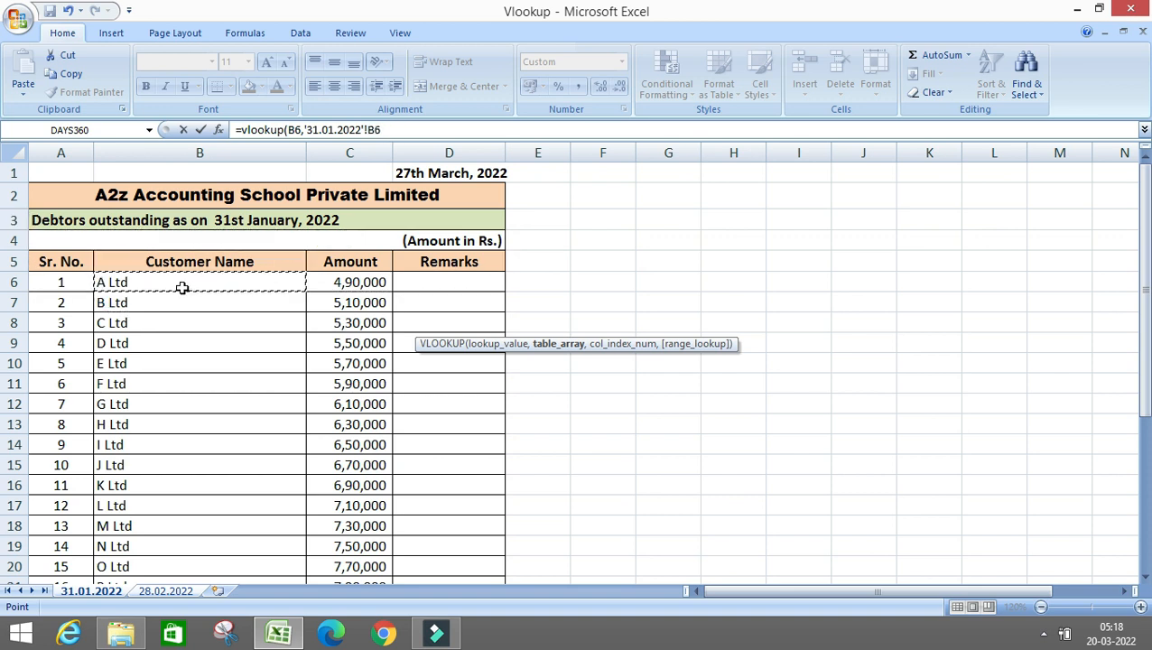
click(174, 283)
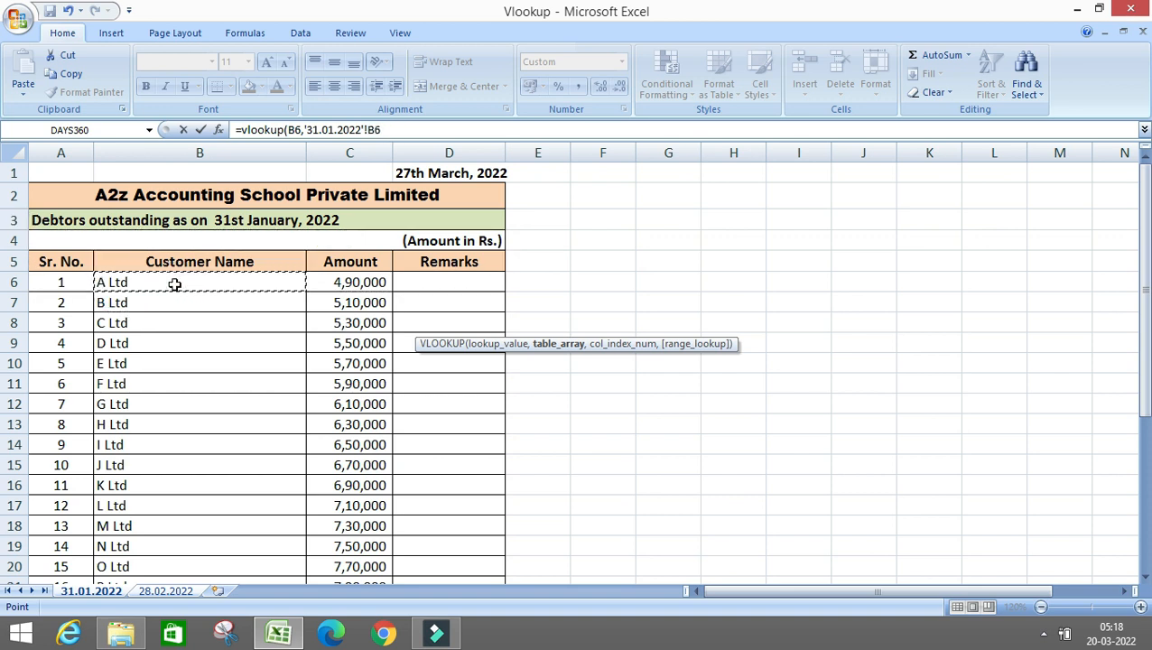
key(shift+Right)
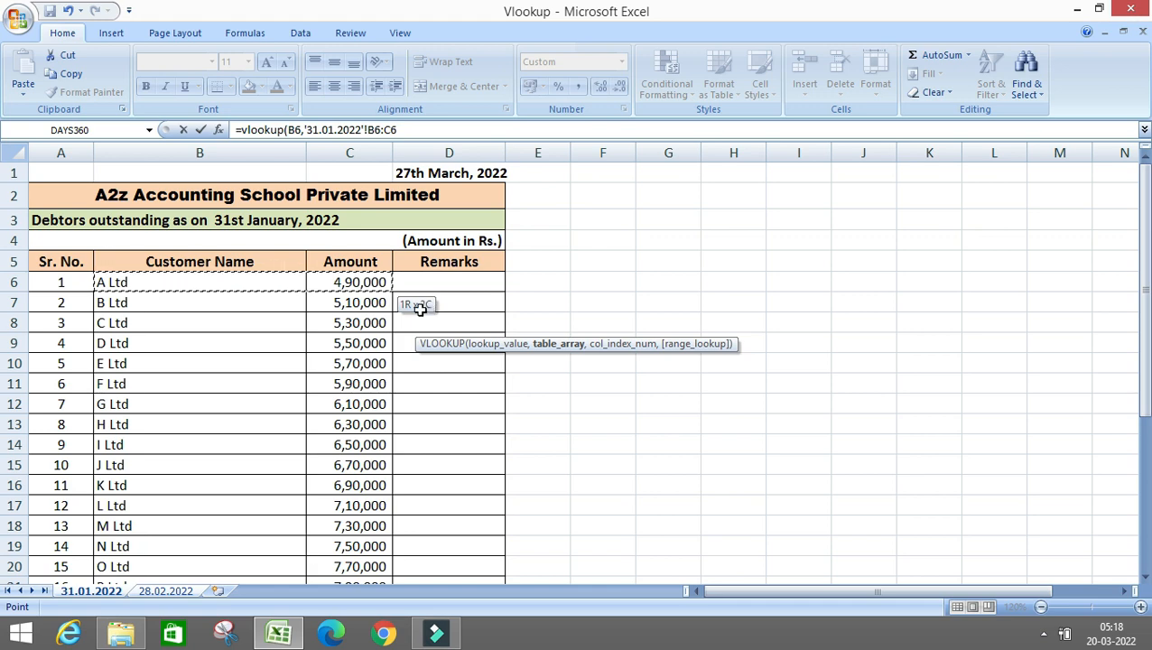
key(ctrl+shift+Down)
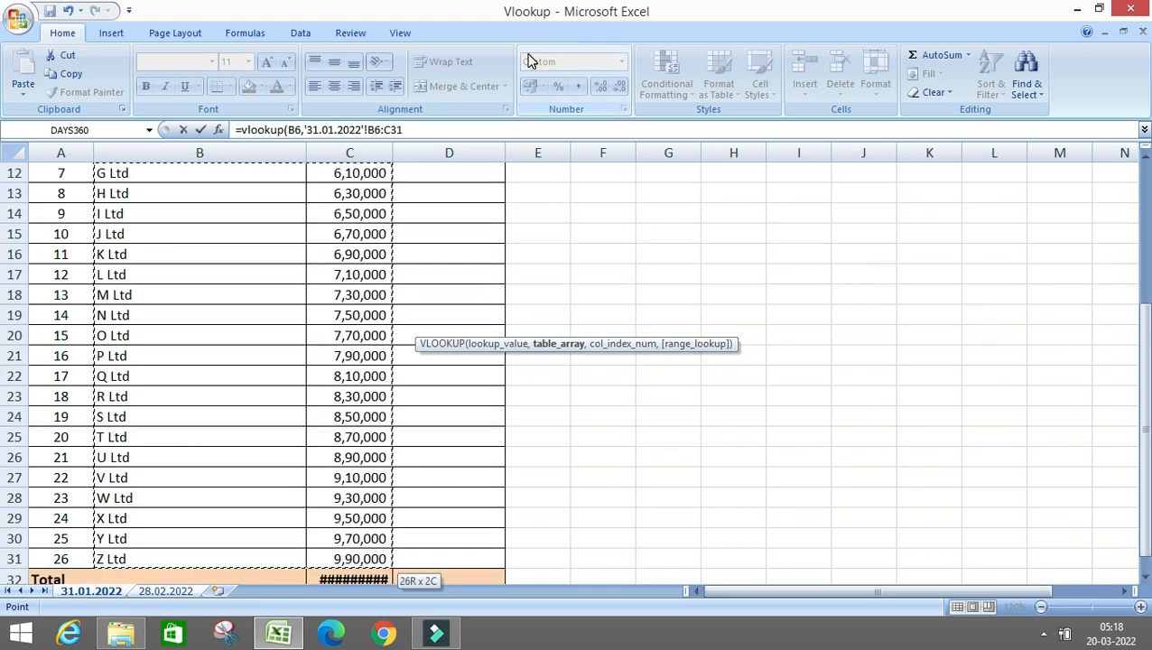
text(,)
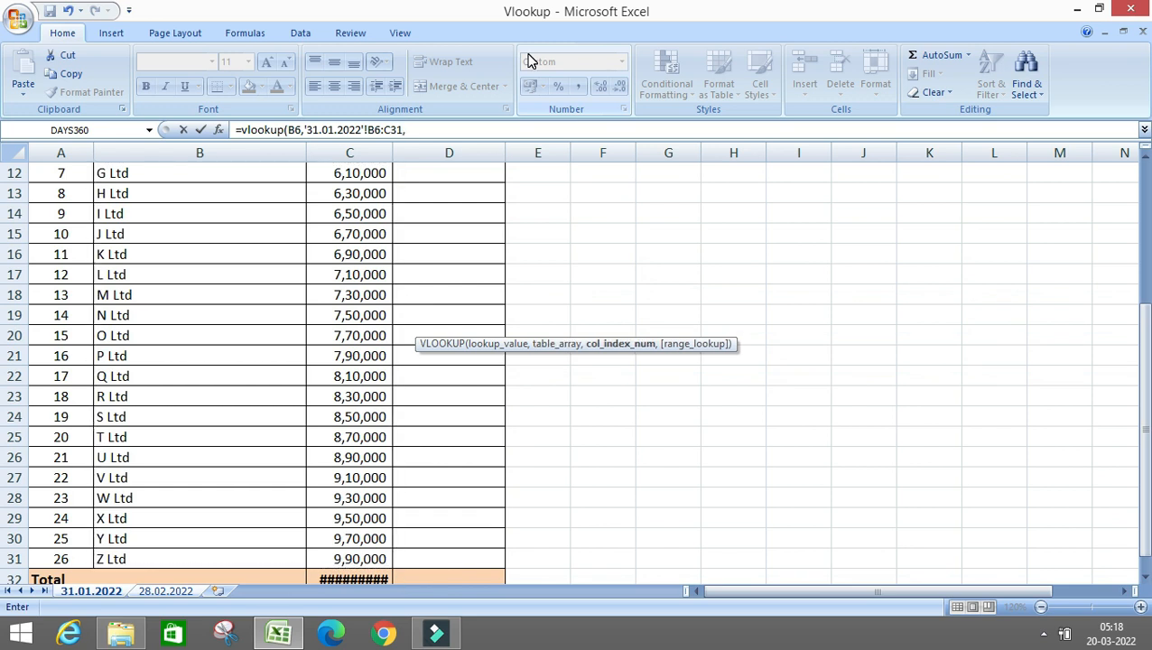
- Complete the VLOOKUP formula in D6 with column index 2 and range lookup 0 for an exact match
text(2)
text(,0)
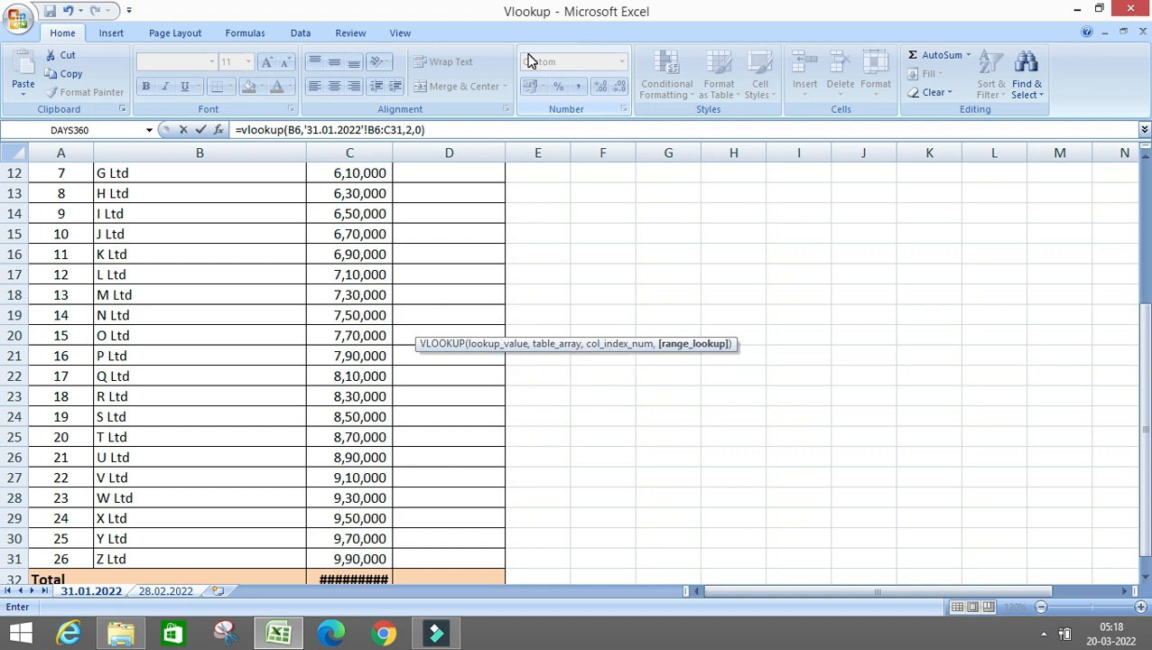
key(Return)
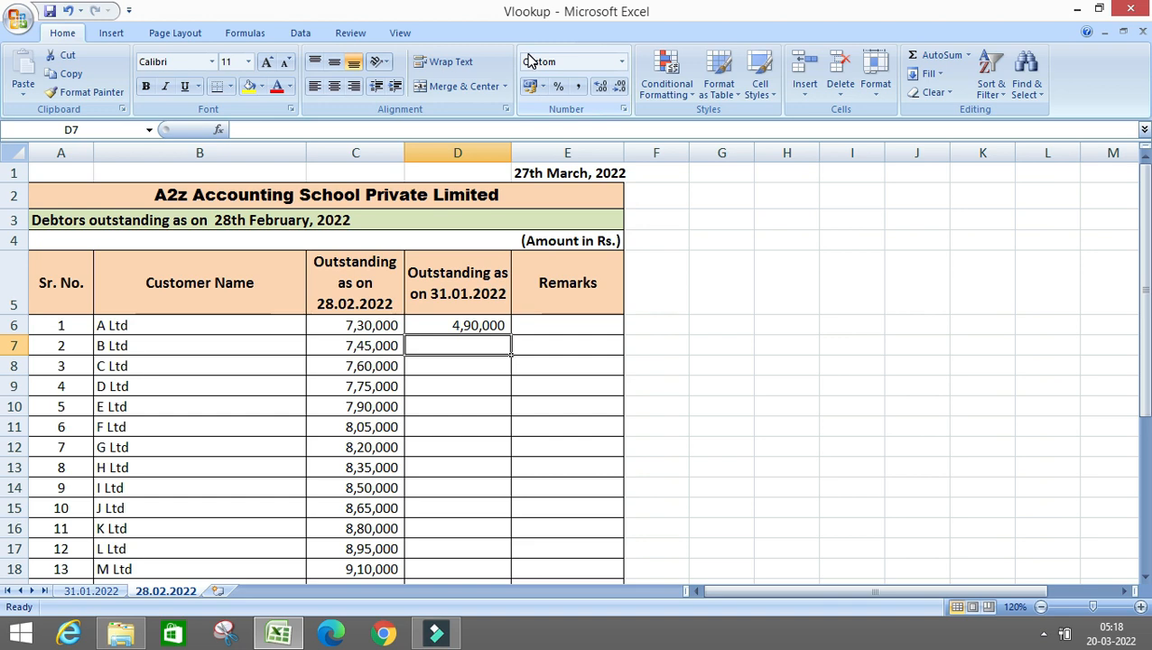
- Check A Ltd's amount in C6 on the 31.01.2022 sheet, then return to the 28.02.2022 sheet
click(90, 591)
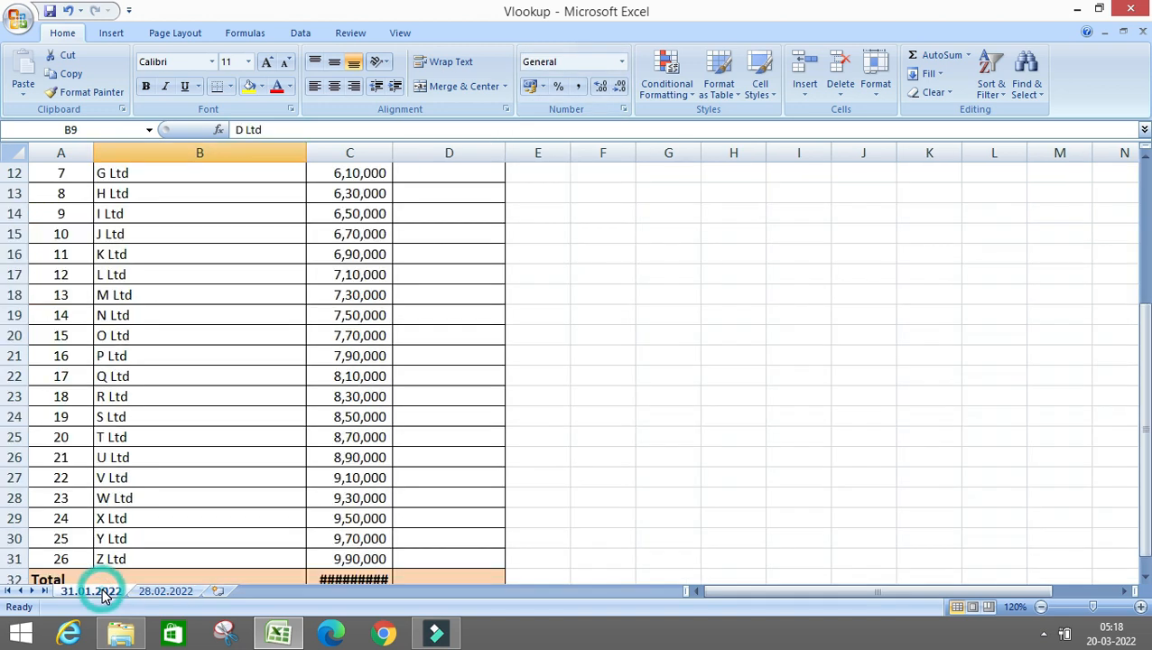
click(336, 375)
key(ctrl+Up)
key(Down)
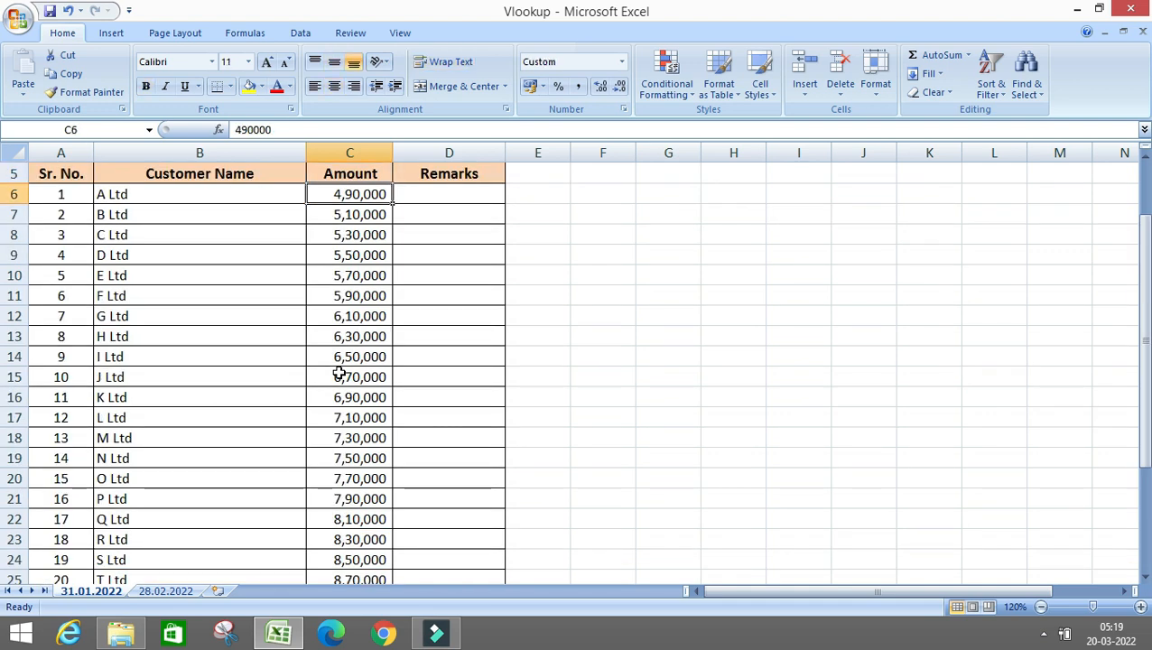
click(165, 592)
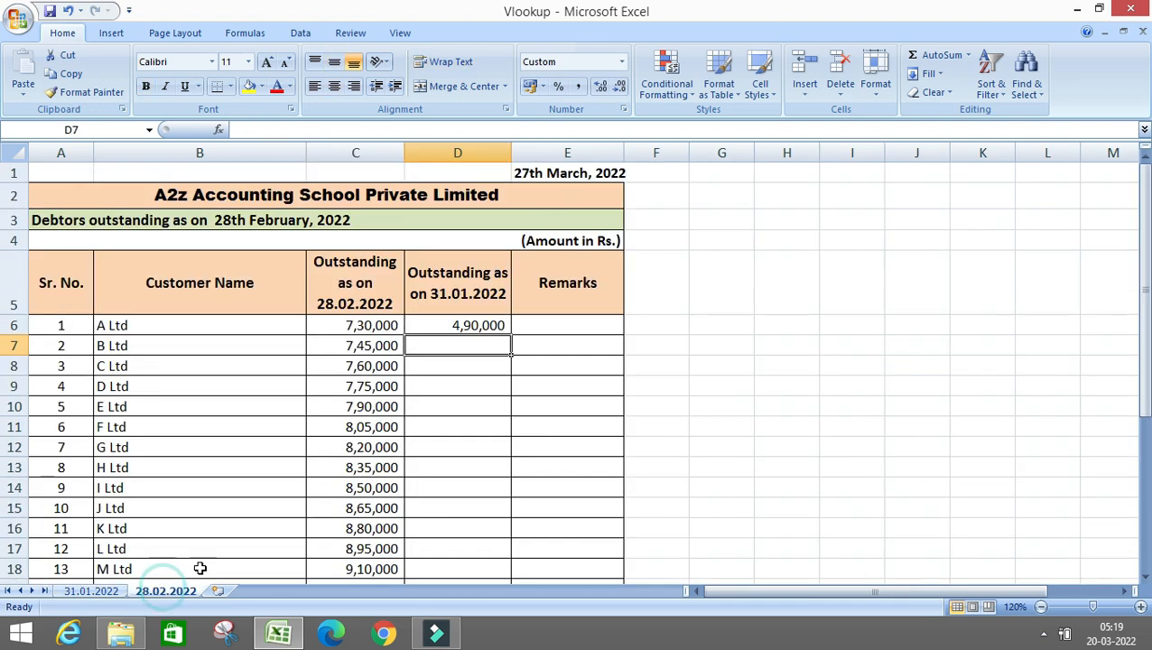
- Copy the VLOOKUP formula from D6 into D7:D31 for the remaining customers
key(Up)
key(ctrl+c)
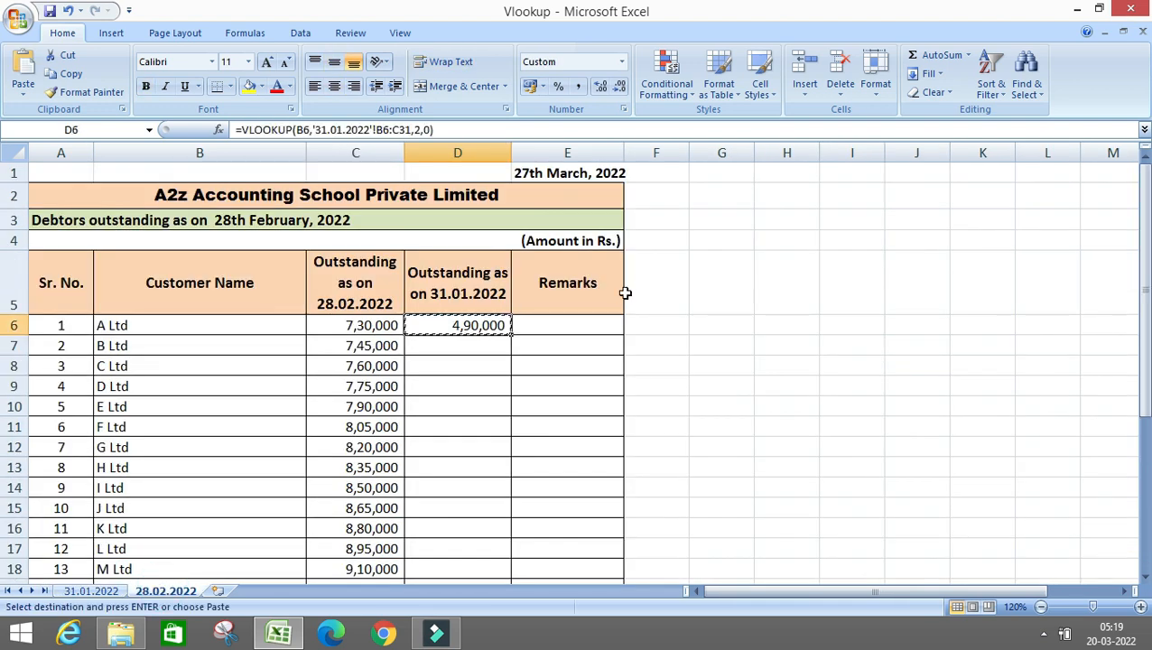
key(Left)
key(Right)
key(Down)
key(shift+Down)
key(shift+Down)
key(shift+Down)
key(shift+Down)
key(shift+Down)
key(shift+Down)
key(shift+Down)
key(shift+Down)
key(shift+Down)
key(shift+Down)
key(shift+Down)
key(shift+Down)
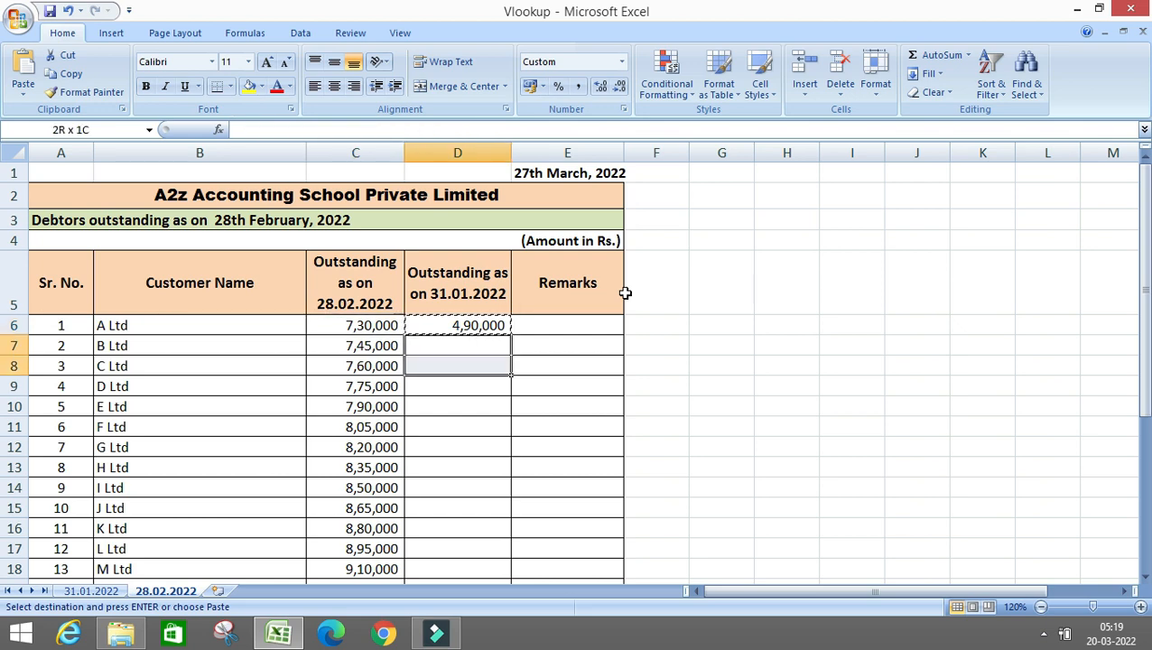
key(shift+Down)
key(shift+Down)
key(shift+Down)
key(shift+Down)
key(shift+Down)
key(shift+Down)
key(shift+Down)
key(shift+Down)
key(shift+Down)
key(shift+Down)
key(shift+Down)
key(shift+Down)
key(shift+Down)
key(shift+Down)
key(shift+Down)
key(shift+Down)
key(shift+Down)
key(shift+Down)
key(shift+Up)
key(shift+Up)
key(shift+Up)
key(shift+Up)
key(shift+Up)
key(shift+Up)
key(shift+Up)
key(shift+Up)
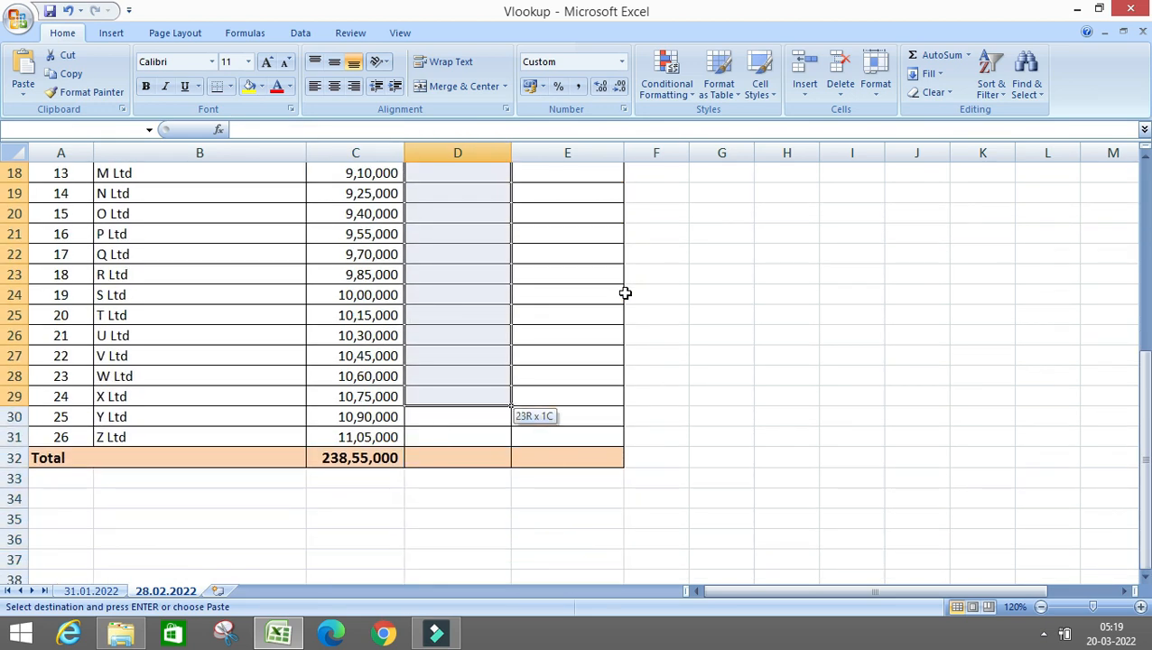
key(shift+Down)
key(shift+Down)
key(Return)
key(Down)
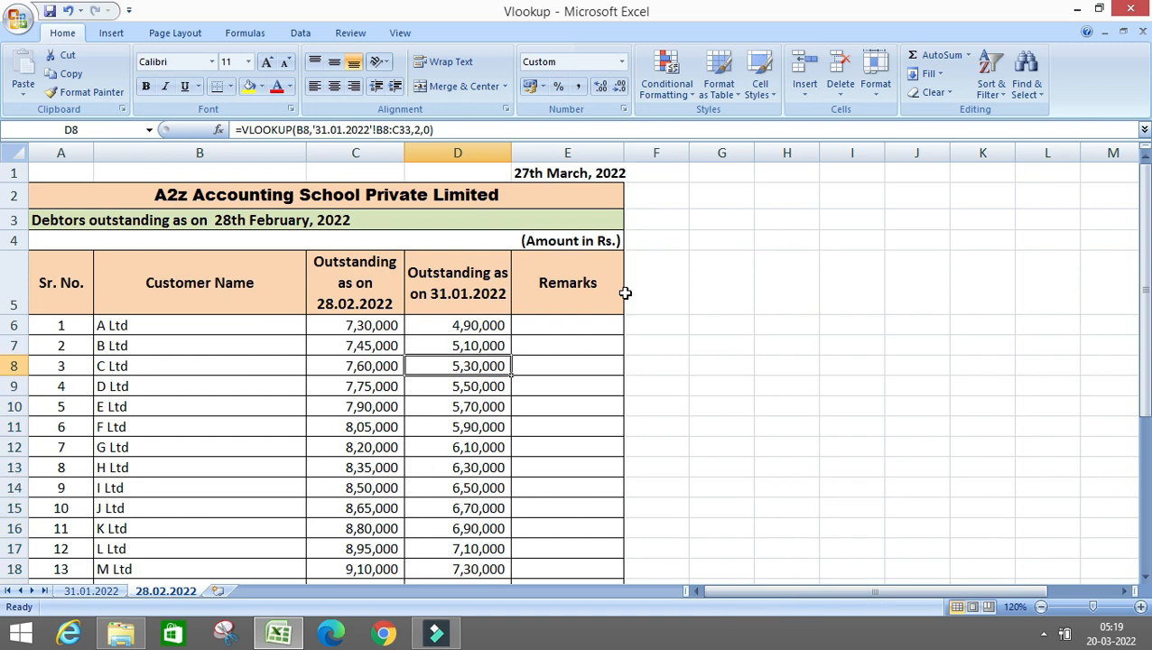
- Copy the SUM formula from total cell C32 into D32 and return to the D5 heading
key(ctrl+Down)
key(Left)
key(Down)
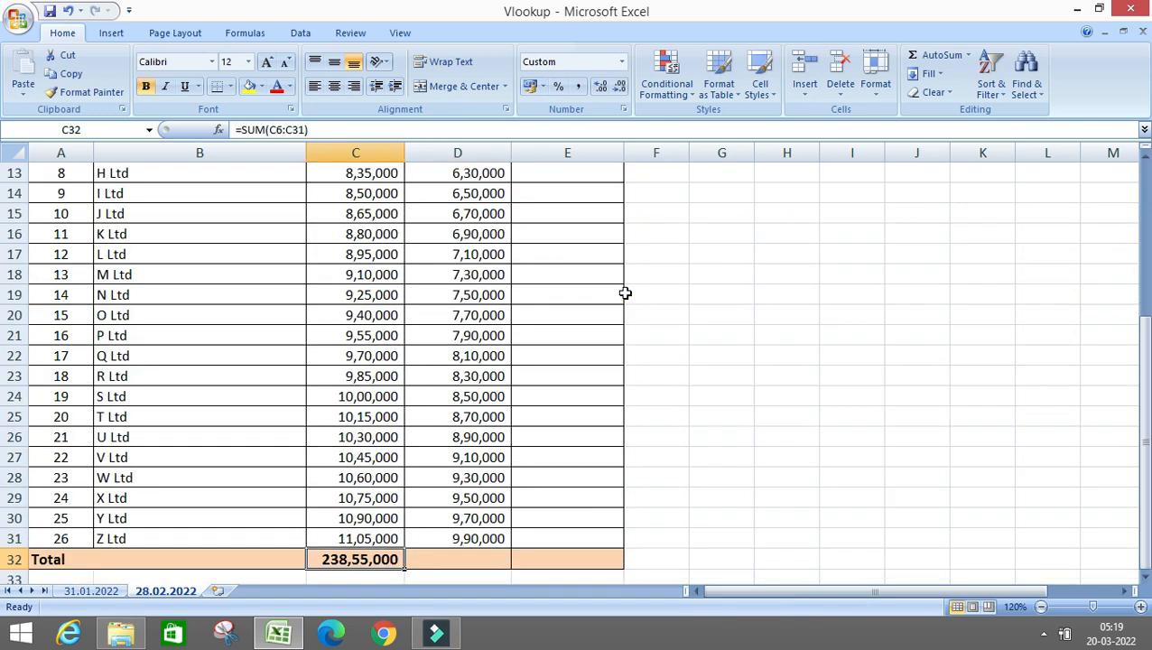
key(ctrl+c)
key(Right)
key(Return)
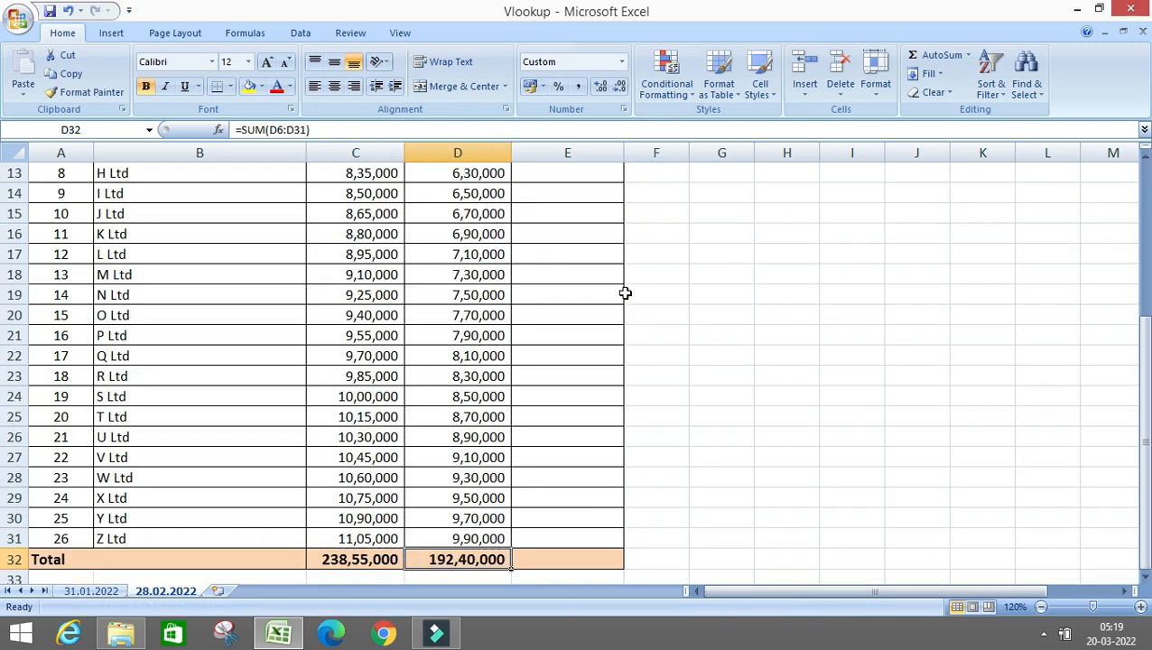
key(Up)
key(ctrl+Up)
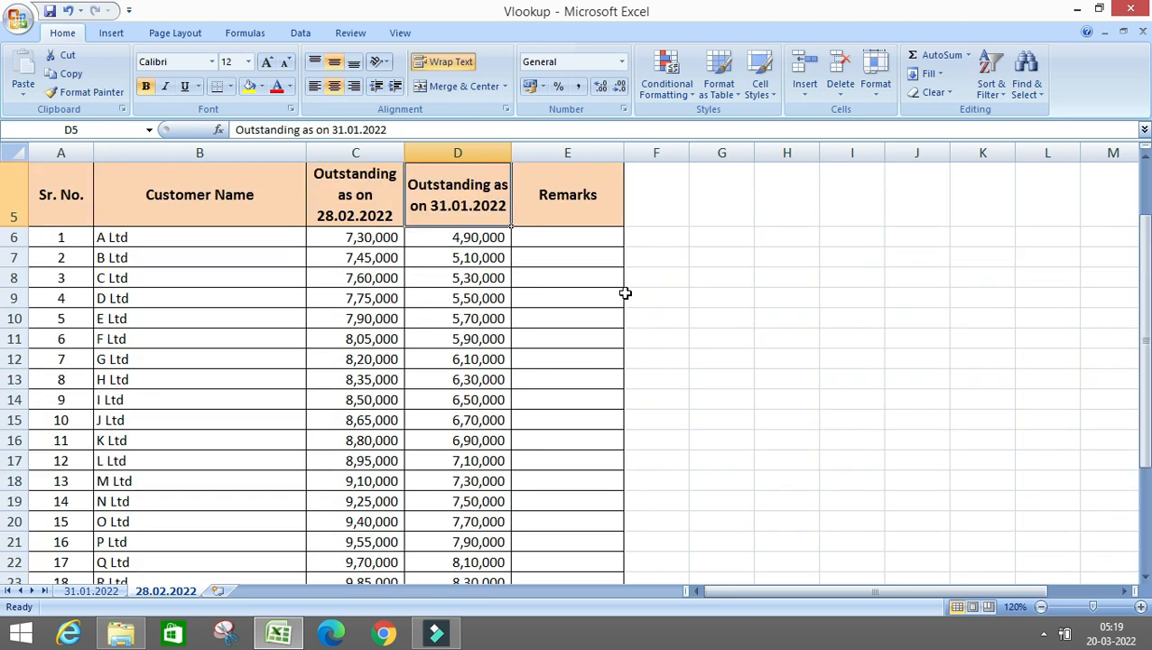